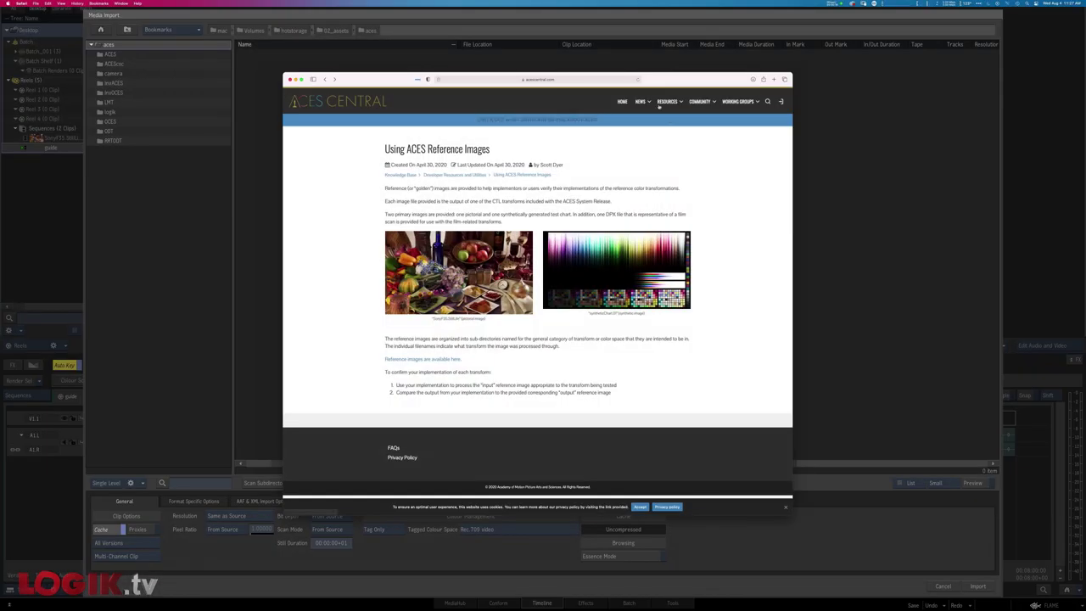
Step: Open the Dropbox images folder linked on the Using ACES Reference Images page, access its download, and return to the Media Import window
{"action": "left_click", "coordinate": [568, 79]}
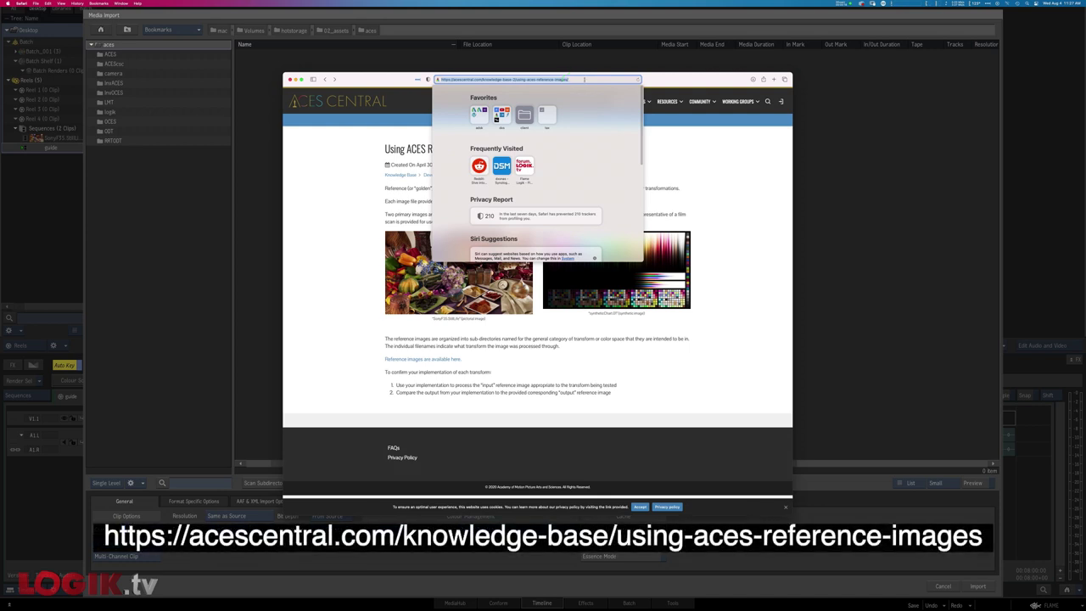
{"action": "left_click", "coordinate": [276, 292]}
{"action": "left_click", "coordinate": [392, 359]}
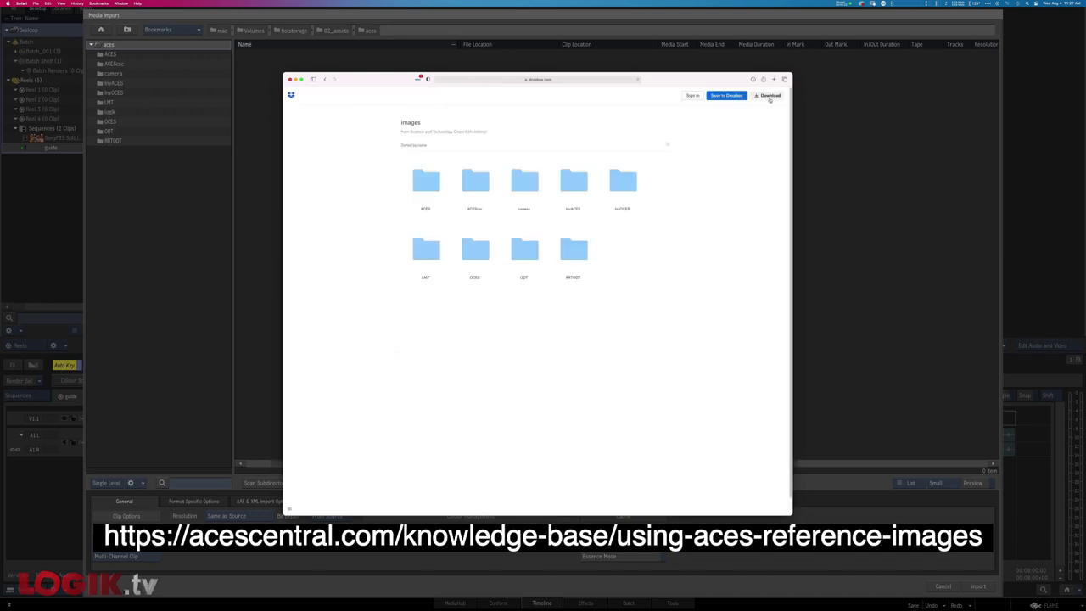
{"action": "left_click", "coordinate": [770, 96]}
{"action": "left_click", "coordinate": [855, 96]}
{"action": "left_click", "coordinate": [175, 197]}
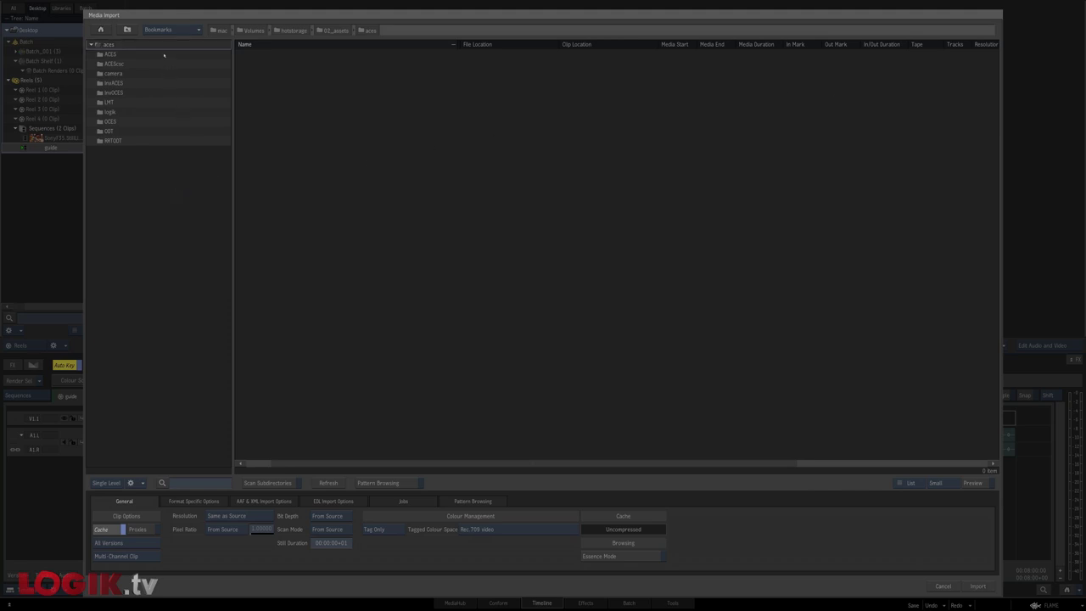
Step: Browse the contents of the ACES, ACEScsc, LMT and ODT reference image folders
{"action": "double_click", "coordinate": [162, 52]}
{"action": "left_click", "coordinate": [122, 29]}
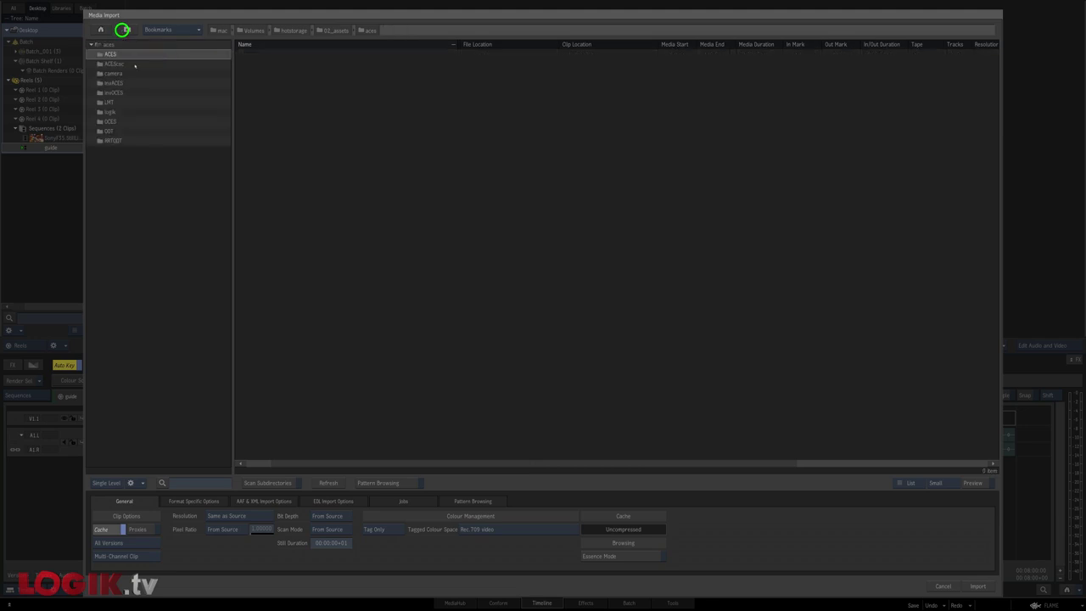
{"action": "double_click", "coordinate": [134, 64]}
{"action": "left_click", "coordinate": [124, 29]}
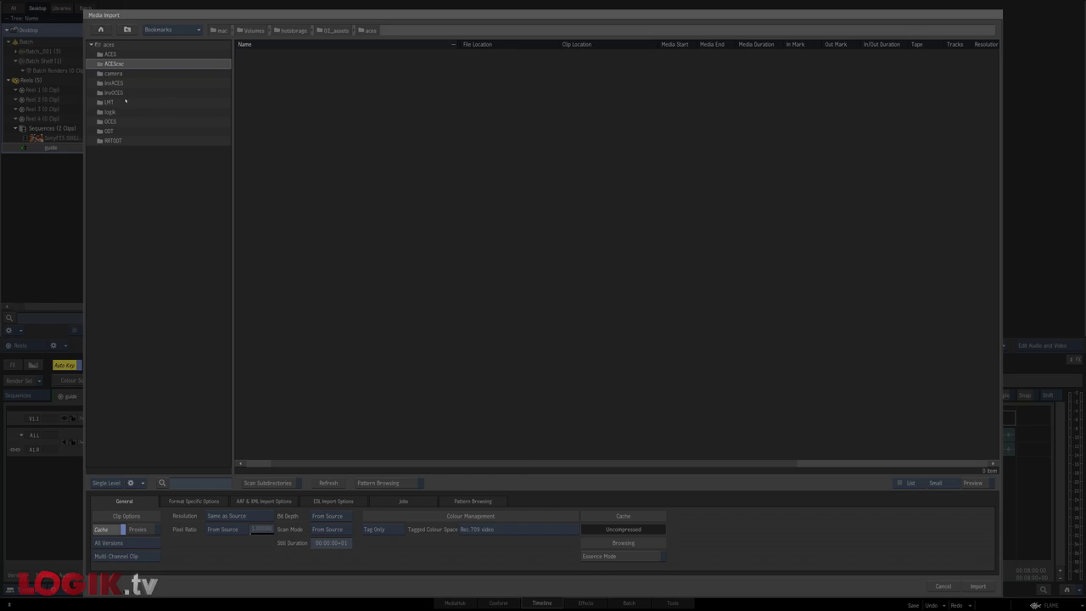
{"action": "double_click", "coordinate": [122, 102]}
{"action": "left_click", "coordinate": [128, 30]}
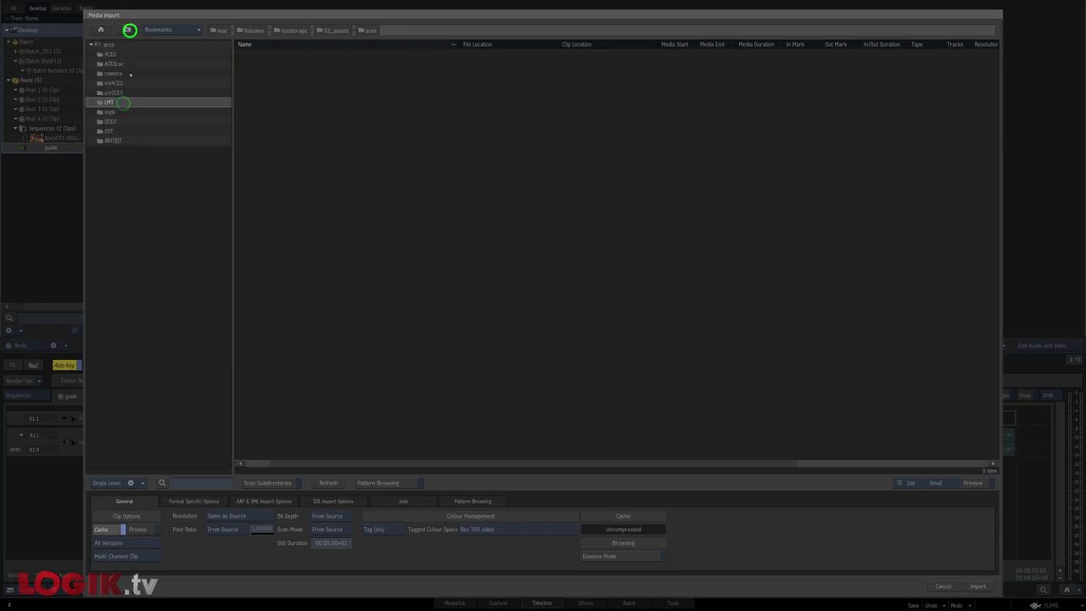
{"action": "left_click", "coordinate": [126, 133]}
{"action": "double_click", "coordinate": [126, 133]}
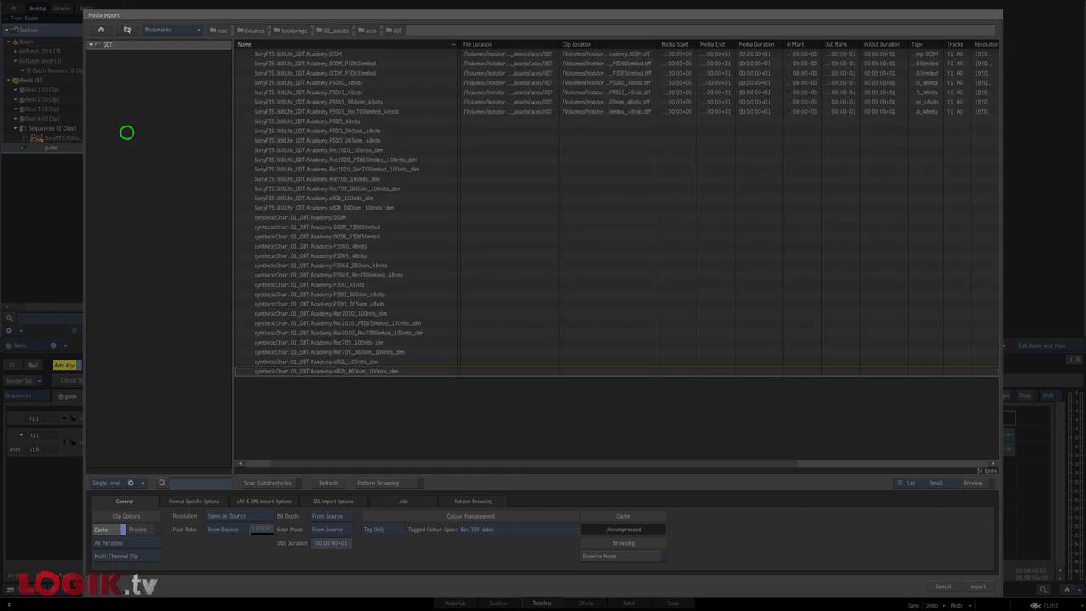
{"action": "left_click", "coordinate": [127, 29]}
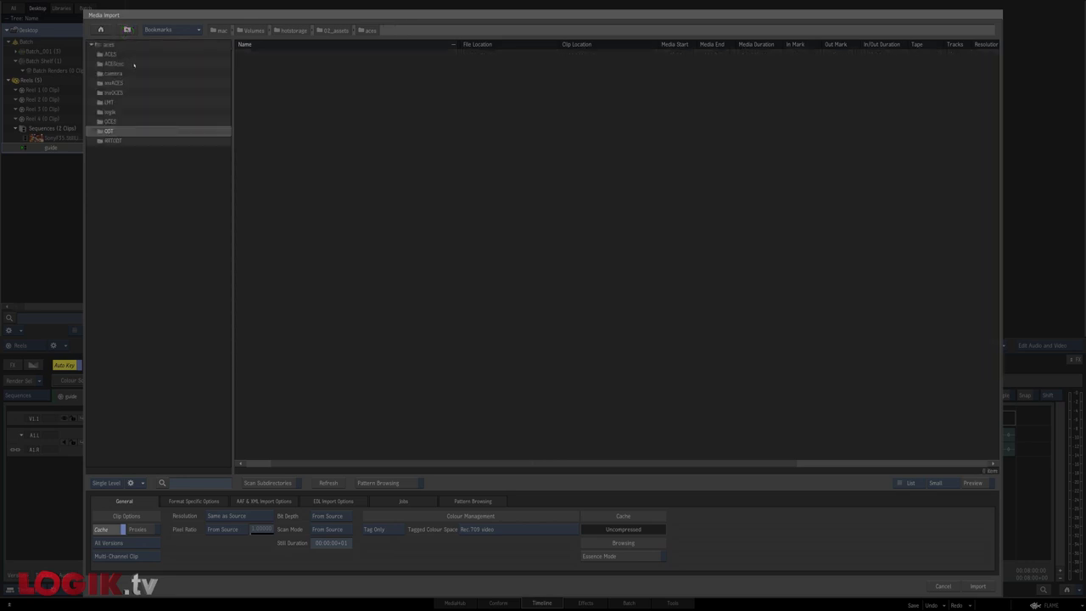
Step: Open the ACEScsc folder and review its SonyF35.StillLife camera encodings, including CLog3, SLog3, VLog, Log3G10 and LogC
{"action": "left_click", "coordinate": [133, 64]}
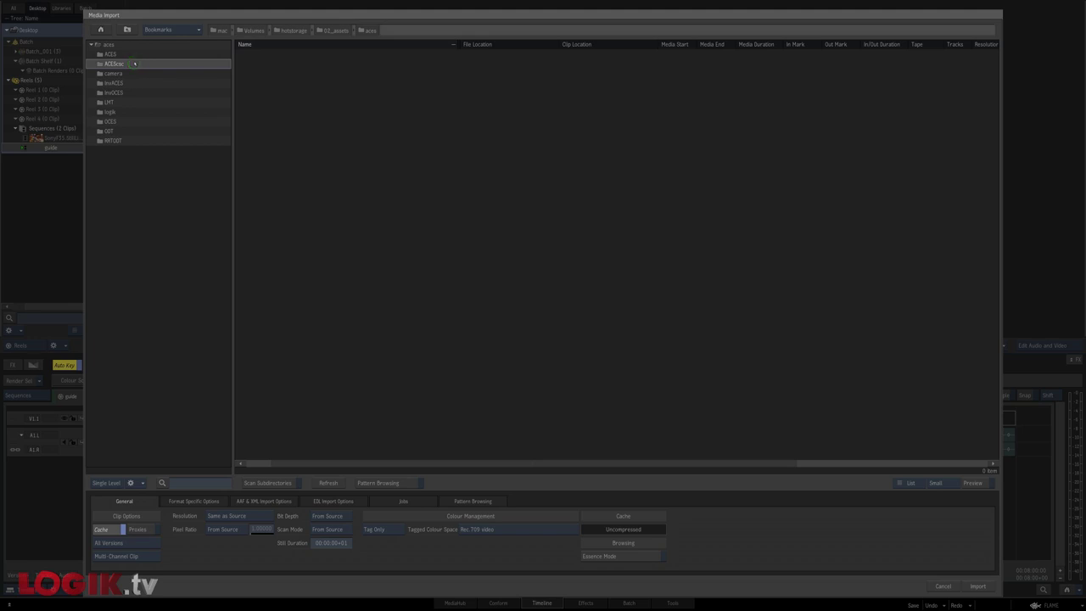
{"action": "double_click", "coordinate": [134, 63]}
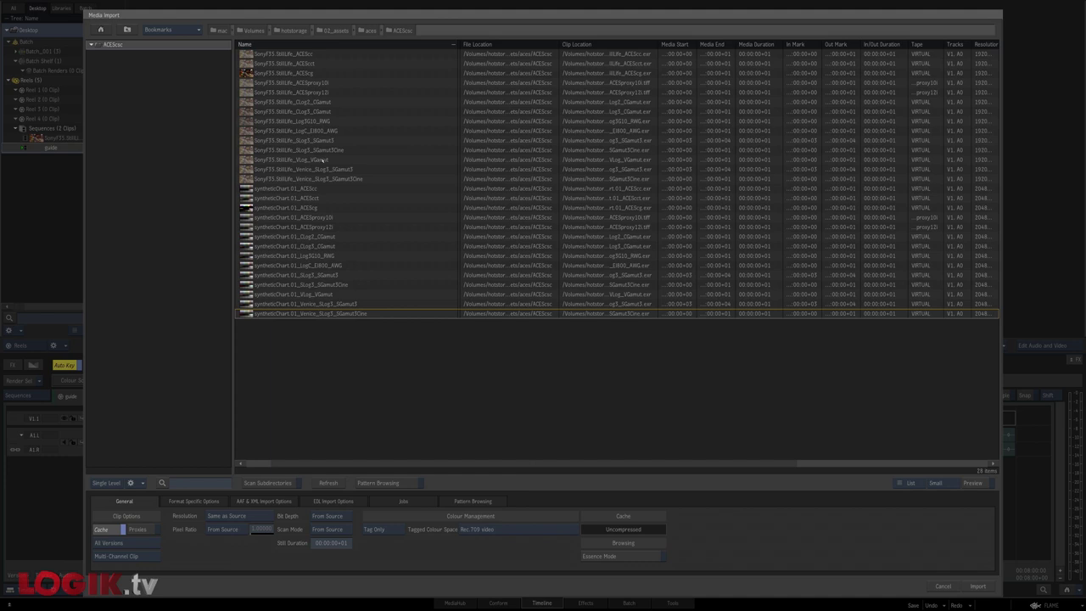
{"action": "left_click", "coordinate": [334, 112]}
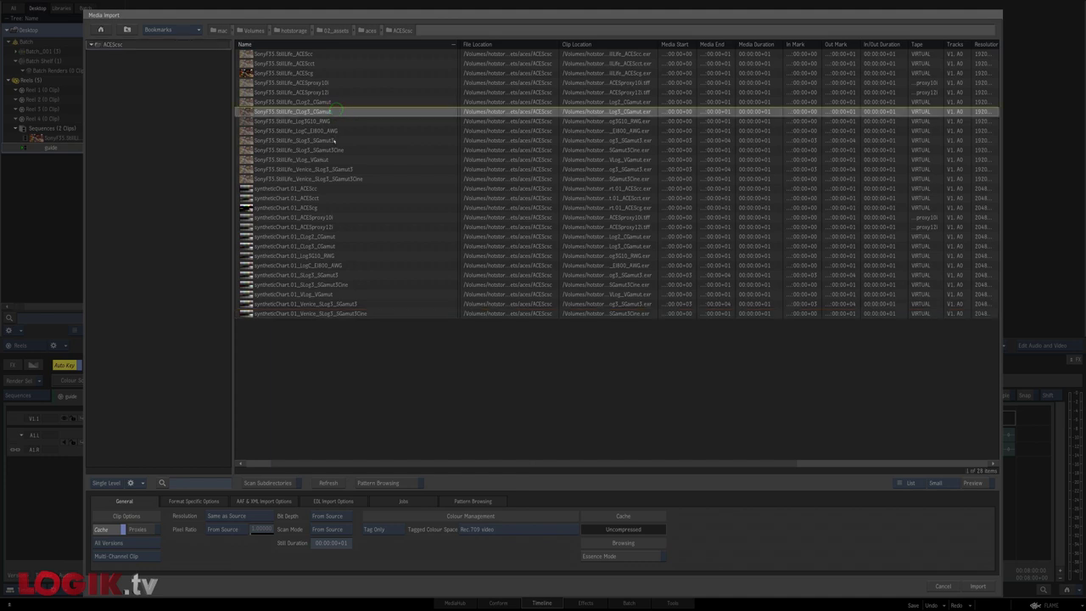
{"action": "left_click", "coordinate": [335, 141]}
{"action": "left_click", "coordinate": [337, 160]}
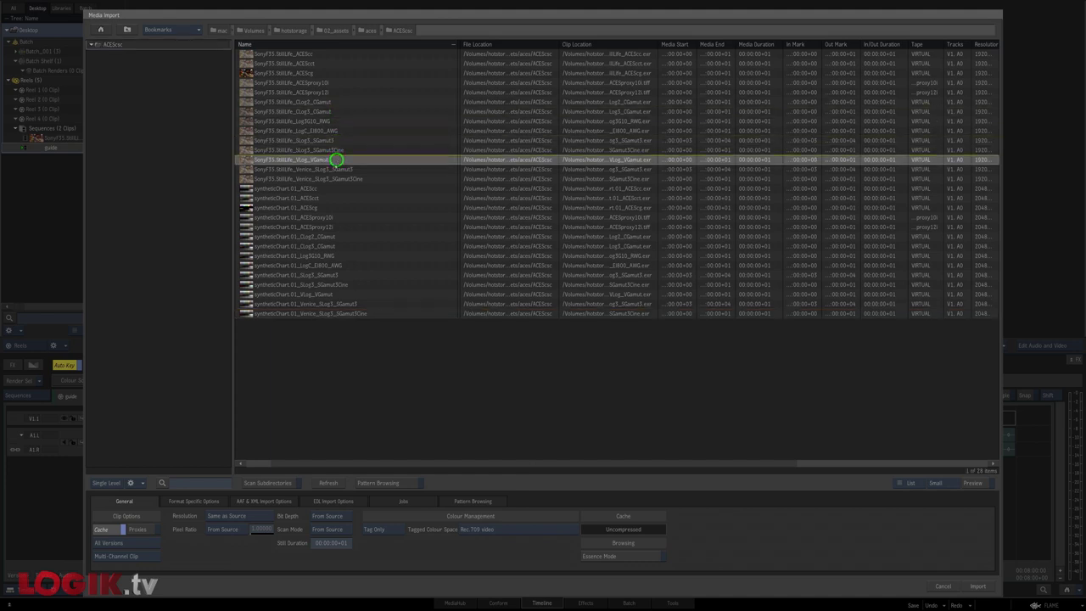
{"action": "left_click", "coordinate": [337, 121]}
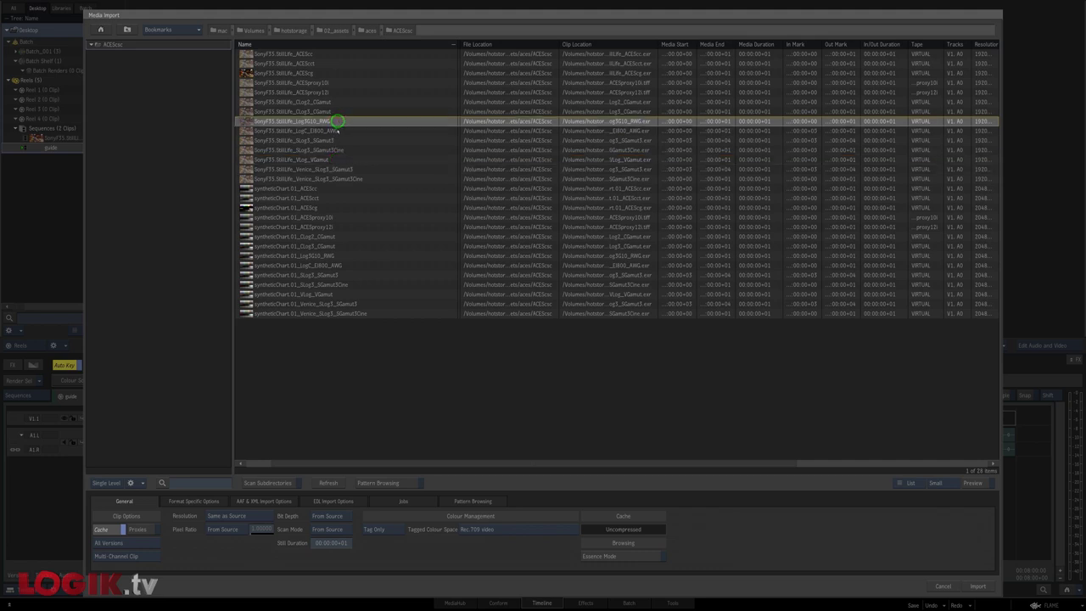
{"action": "left_click", "coordinate": [341, 132]}
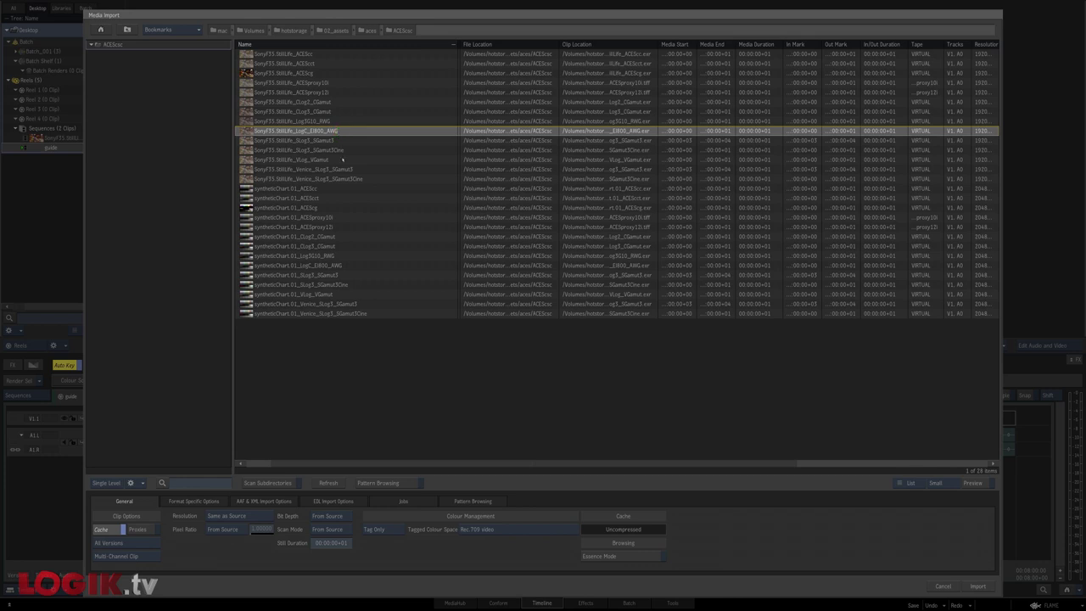
Step: Set the tagged colour space to From File or Rules and display the clip list with its preview
{"action": "left_click", "coordinate": [497, 528]}
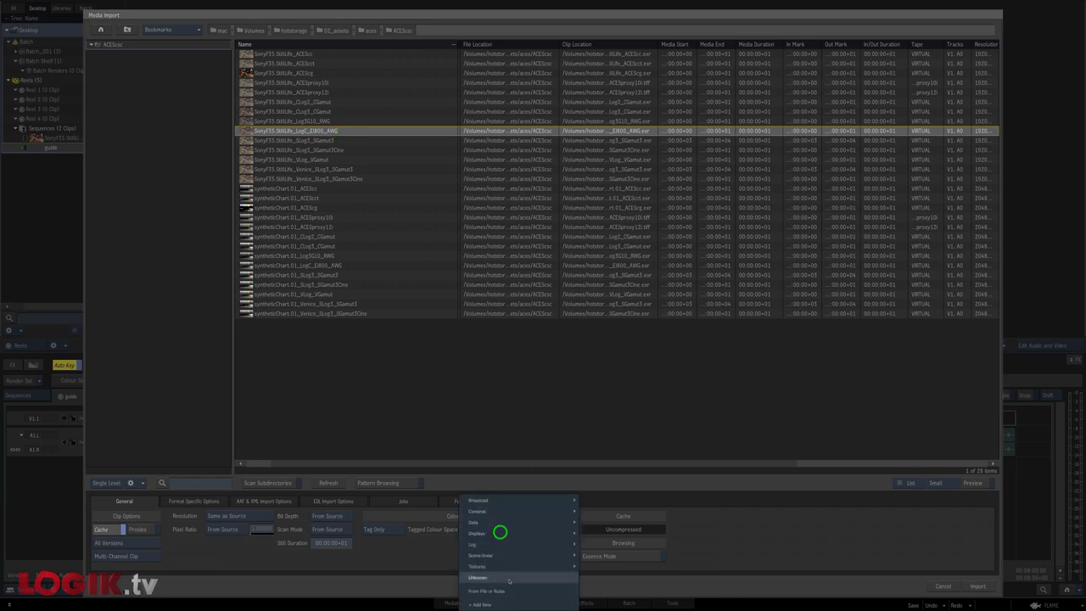
{"action": "left_click", "coordinate": [512, 586]}
{"action": "left_click", "coordinate": [914, 483]}
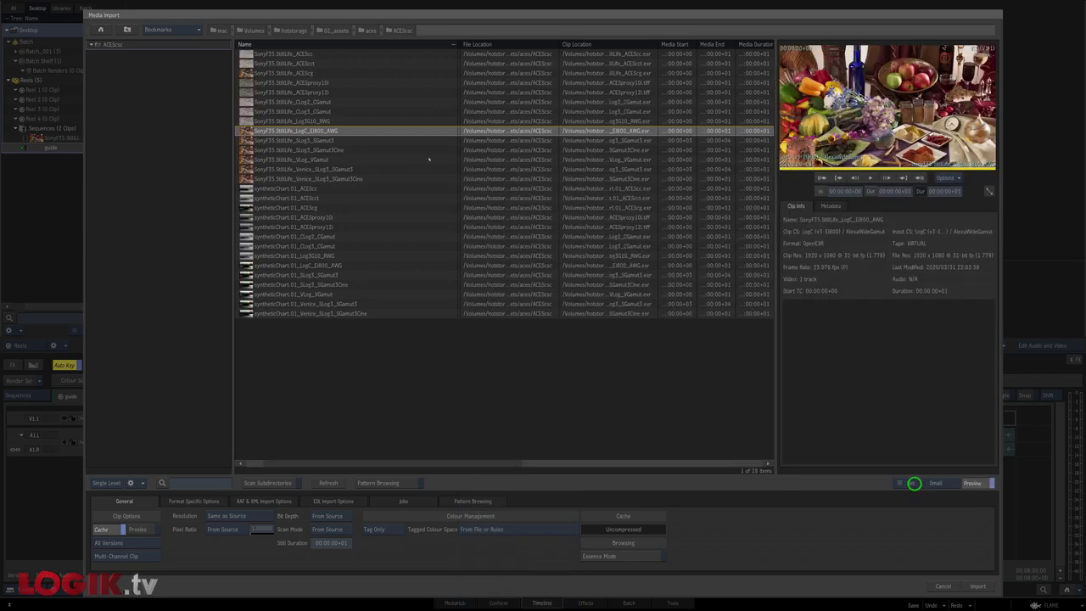
Step: Check the colour space assigned to the SonyF35.StillLife LogC, SLog3 and Venice SLog3 clips in the preview's clip info
{"action": "left_click", "coordinate": [348, 129]}
{"action": "left_click", "coordinate": [337, 141]}
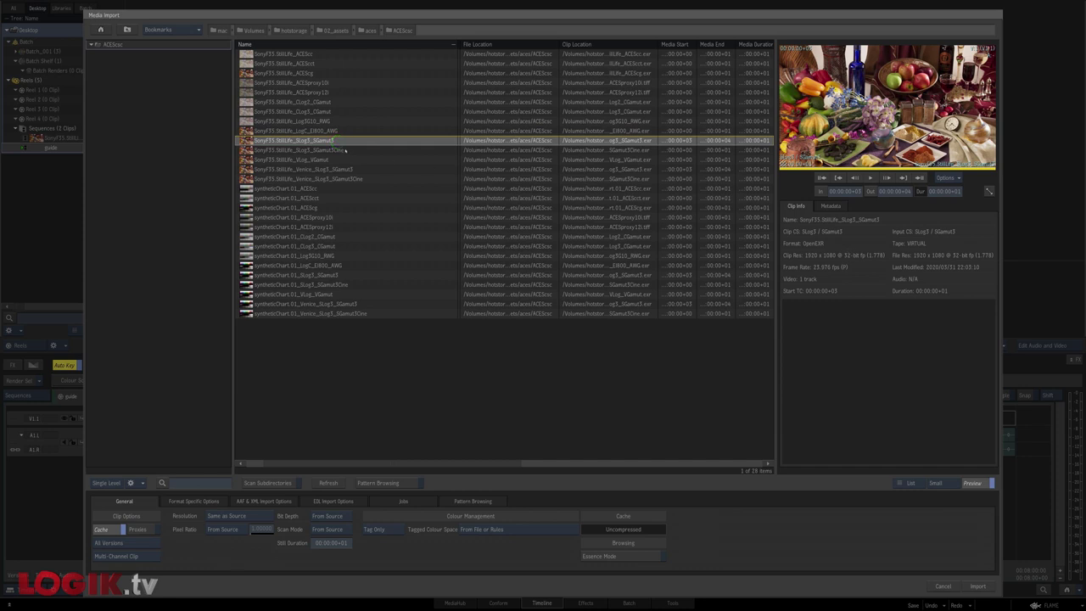
{"action": "left_click", "coordinate": [343, 149]}
{"action": "left_click", "coordinate": [344, 166]}
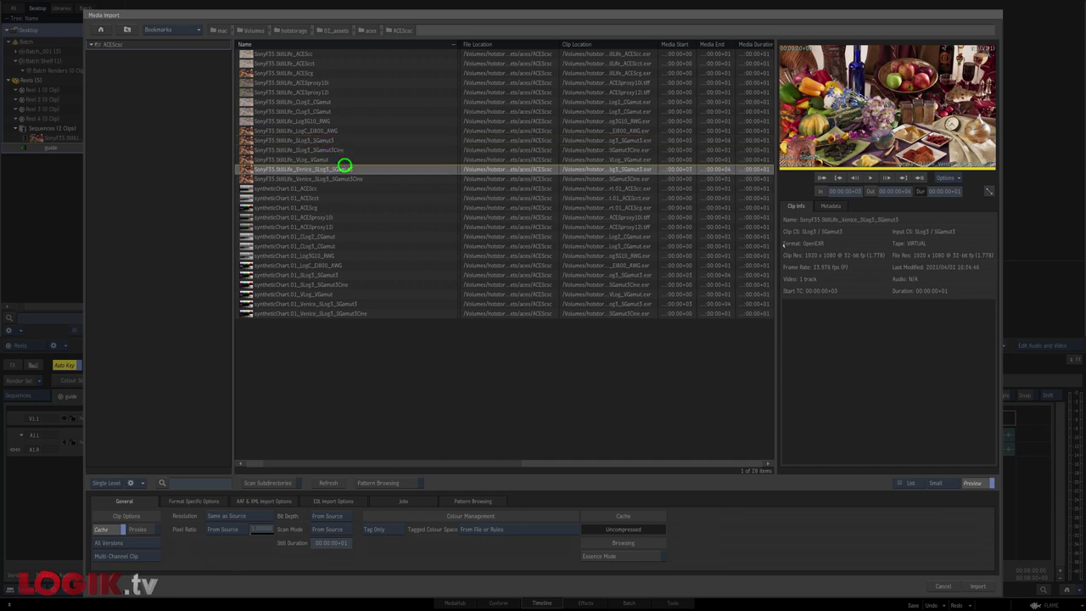
{"action": "left_click", "coordinate": [331, 179]}
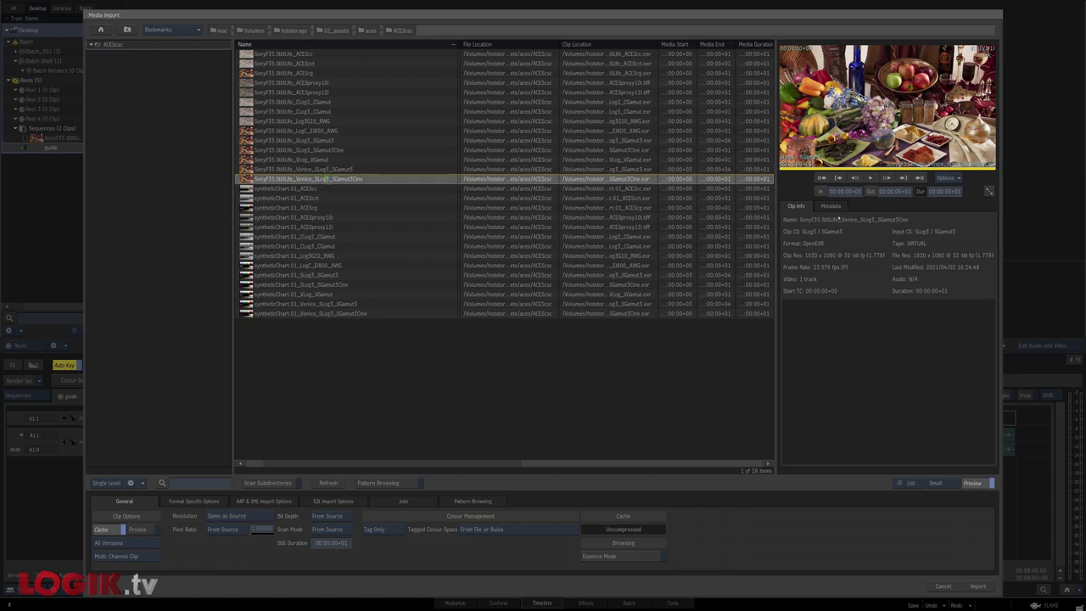
Step: Cancel the media import and inspect the logik input rule in the Colour Management preferences
{"action": "left_click", "coordinate": [942, 585]}
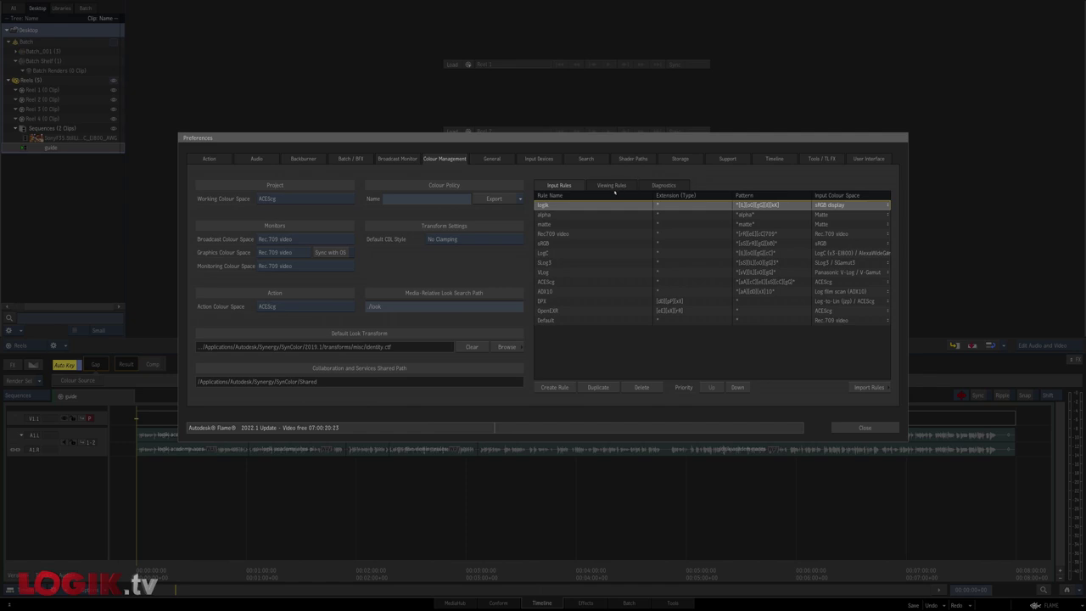
{"action": "double_click", "coordinate": [579, 205]}
{"action": "left_click", "coordinate": [865, 427]}
Step: Switch to Batch, start an Import node in the schematic and preview the clip in the logik folder
{"action": "left_click", "coordinate": [632, 602]}
{"action": "left_click", "coordinate": [287, 529]}
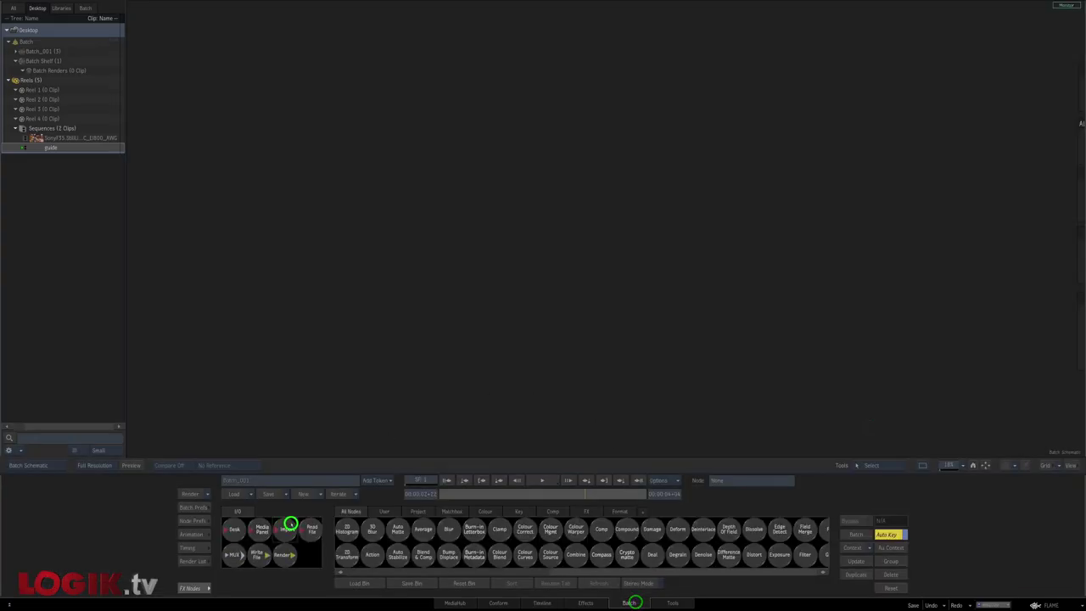
{"action": "left_click", "coordinate": [436, 282]}
{"action": "left_click", "coordinate": [127, 32]}
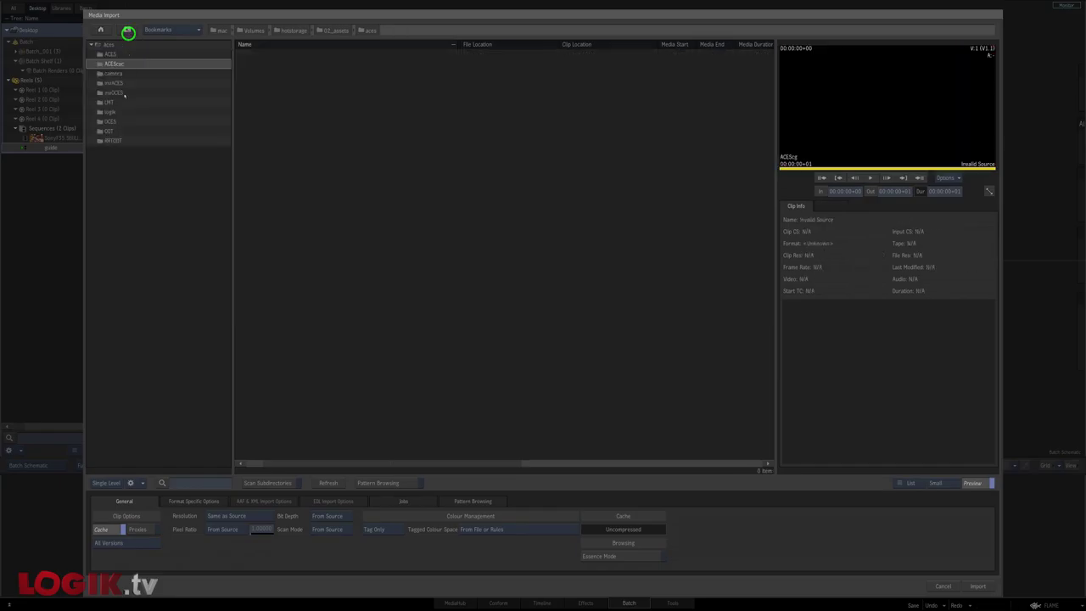
{"action": "left_click", "coordinate": [126, 111]}
{"action": "left_click", "coordinate": [286, 56]}
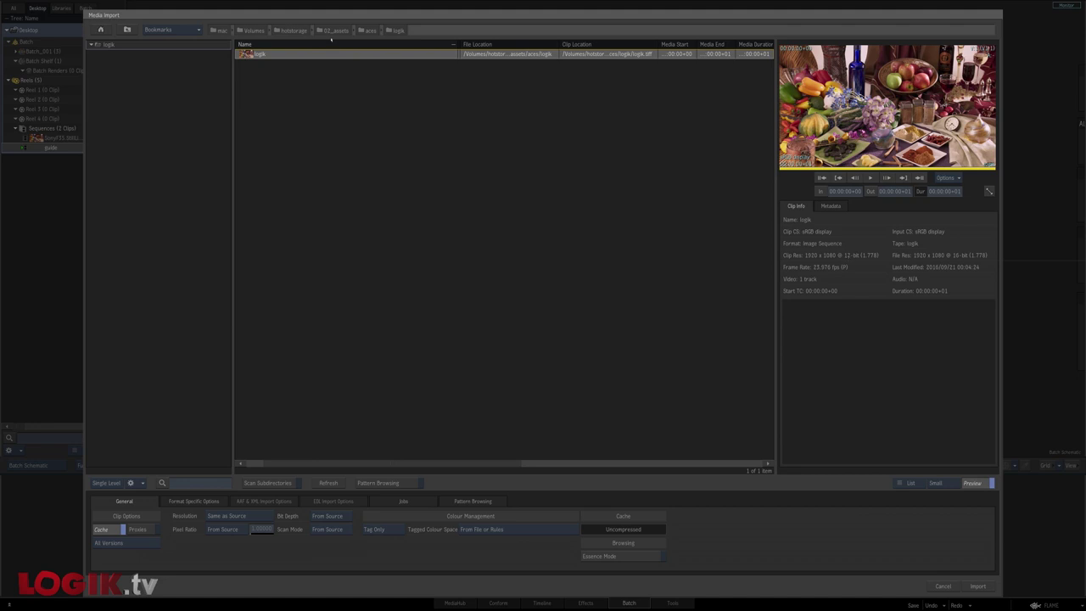
Step: Import SonyF35.StillLife and syntheticChart.01 from the ACES folder into the batch, tagged as ACES2065-1
{"action": "left_click", "coordinate": [147, 202]}
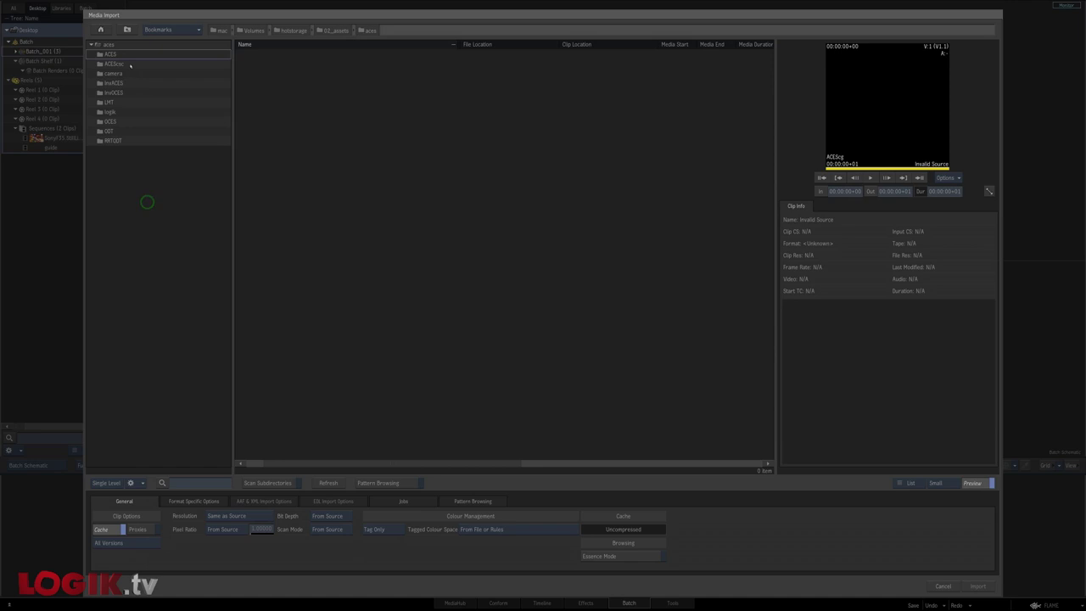
{"action": "left_click", "coordinate": [133, 54]}
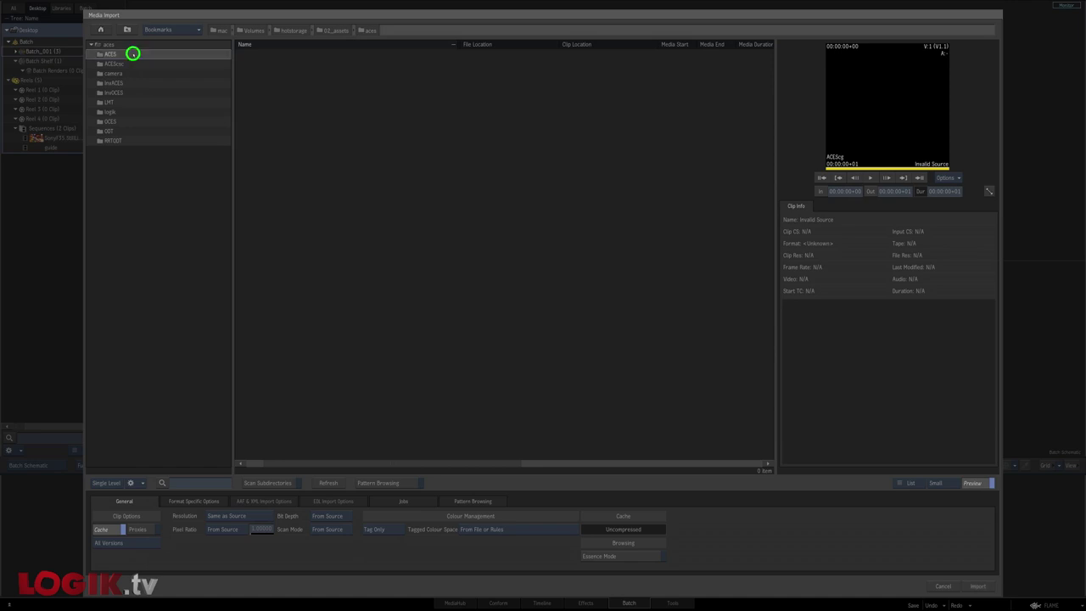
{"action": "double_click", "coordinate": [133, 53]}
{"action": "left_click", "coordinate": [285, 63]}
{"action": "left_click", "coordinate": [286, 72]}
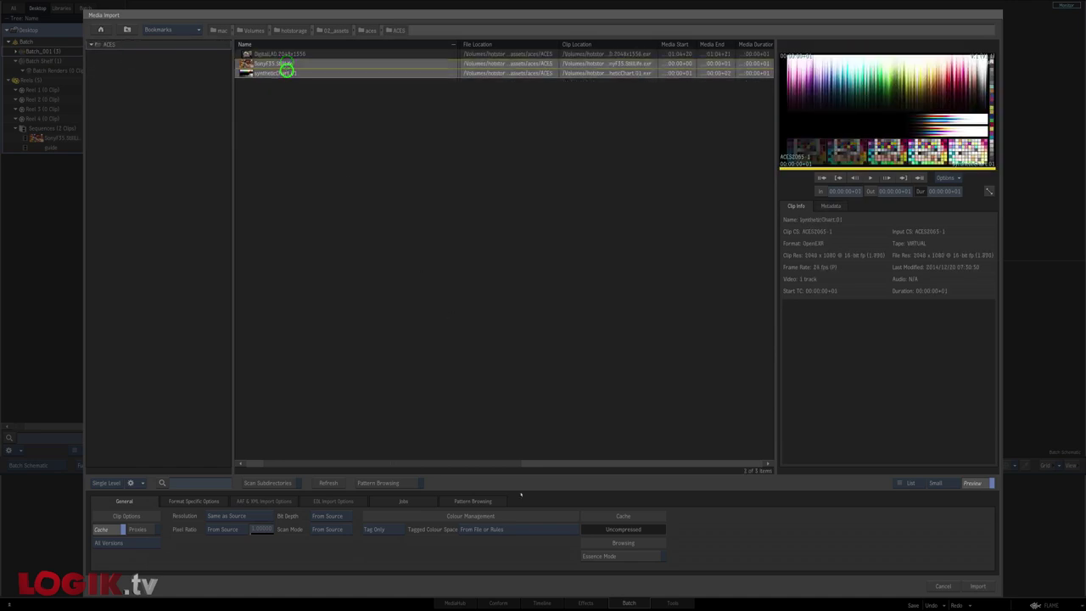
{"action": "left_click", "coordinate": [533, 529]}
{"action": "mouse_move", "coordinate": [554, 554]}
{"action": "left_click", "coordinate": [609, 524]}
{"action": "left_click", "coordinate": [977, 585]}
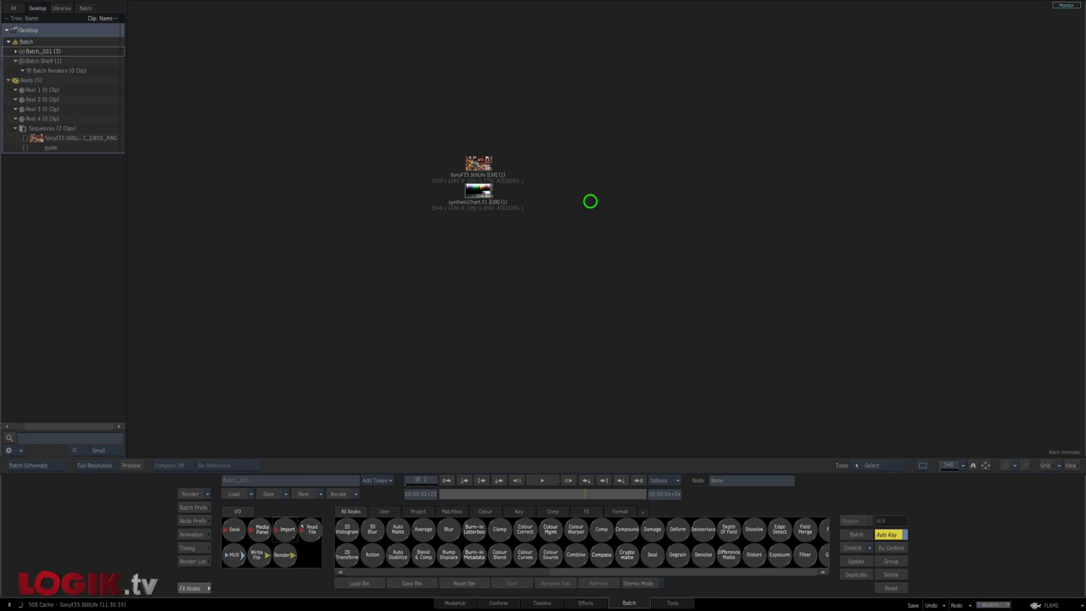
Step: Import SonyF35.StillLife_ACEScct and syntheticChart.01_ACEScct from the ACEScsc folder into the batch, tagged as ACEScct
{"action": "double_click", "coordinate": [291, 528]}
{"action": "left_click", "coordinate": [126, 29]}
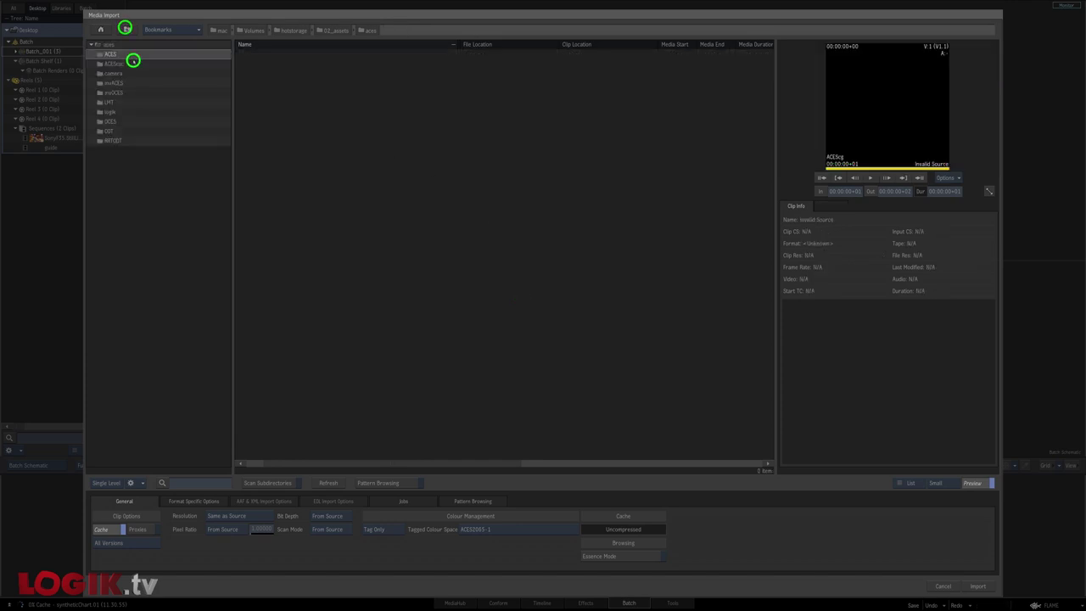
{"action": "left_click", "coordinate": [133, 59]}
{"action": "left_click", "coordinate": [298, 63]}
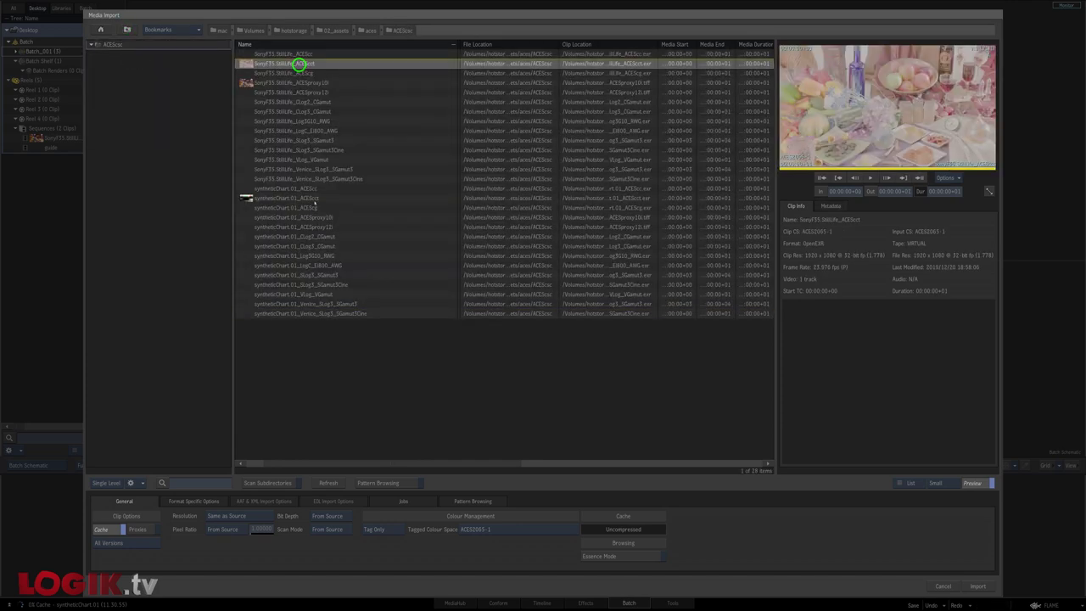
{"action": "left_click", "coordinate": [318, 198], "text": "ctrl"}
{"action": "left_click", "coordinate": [510, 527]}
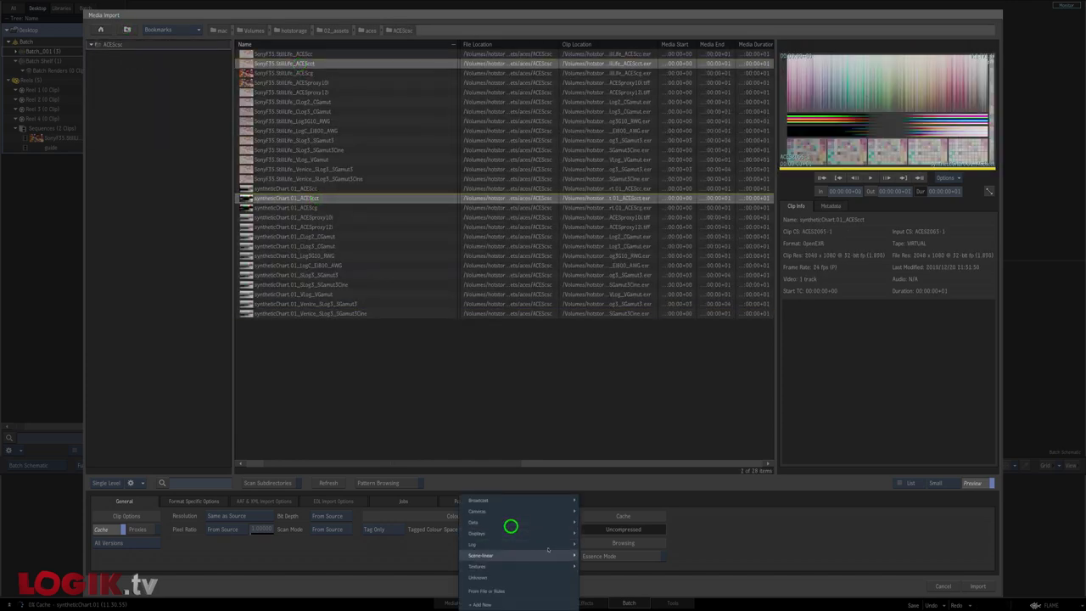
{"action": "mouse_move", "coordinate": [513, 544]}
{"action": "left_click", "coordinate": [614, 451]}
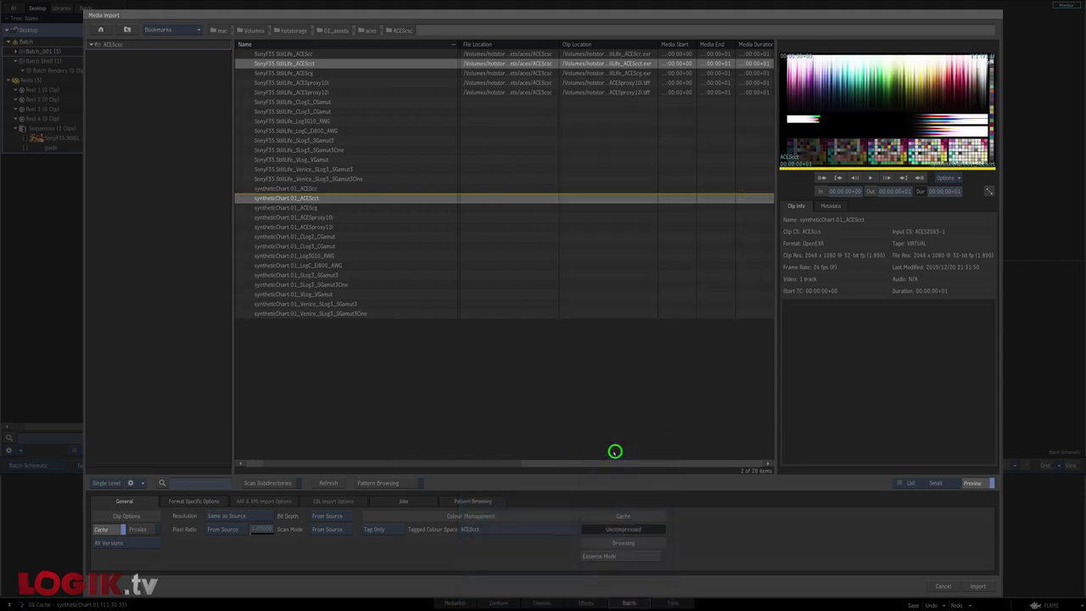
{"action": "left_click", "coordinate": [977, 585]}
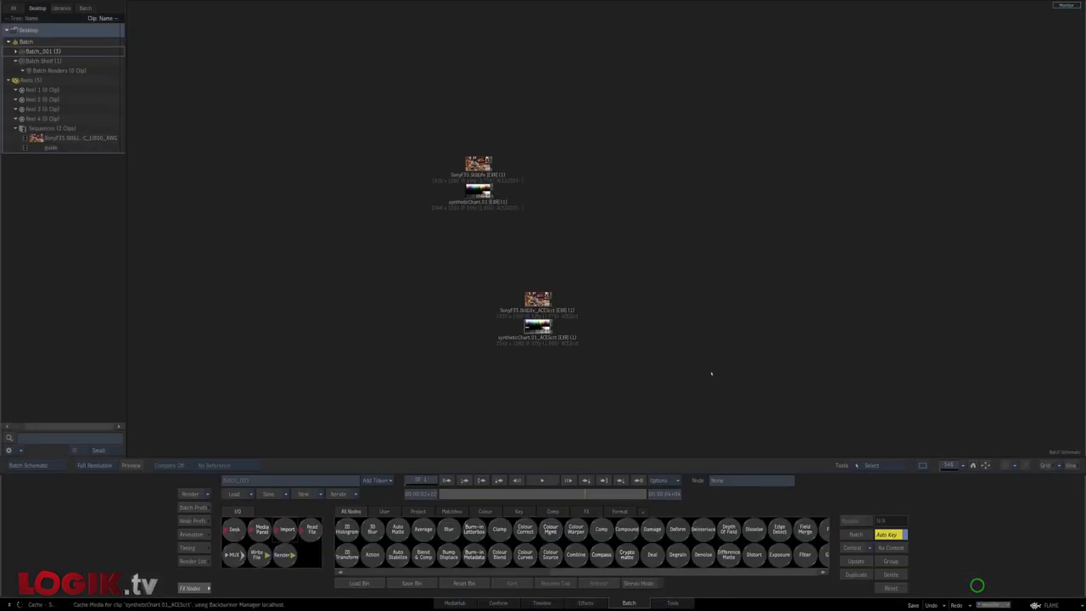
Step: Move the pair of ACEScct clips beneath the ACES2065-1 pair in the batch schematic
{"action": "left_click_drag", "start_coordinate": [621, 356], "coordinate": [597, 268]}
{"action": "left_click_drag", "start_coordinate": [572, 215], "coordinate": [458, 291]}
{"action": "left_click_drag", "start_coordinate": [515, 218], "coordinate": [441, 221]}
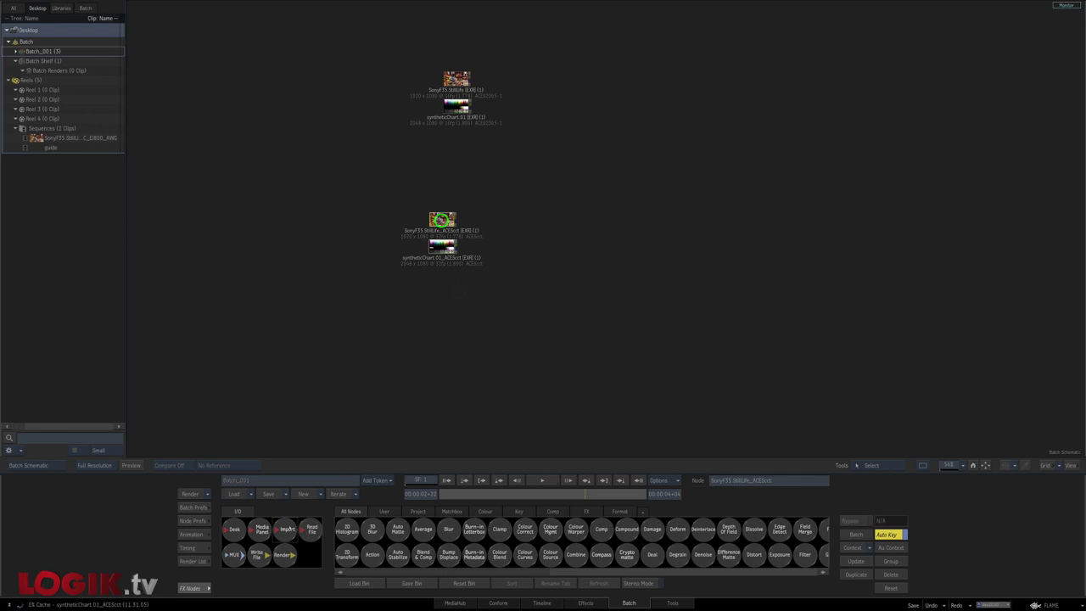
Step: Import SonyF35.StillLife_ACEScg and syntheticChart.01_ACEScg into the batch schematic, tagged as ACEScg
{"action": "left_click_drag", "start_coordinate": [287, 529], "coordinate": [411, 374]}
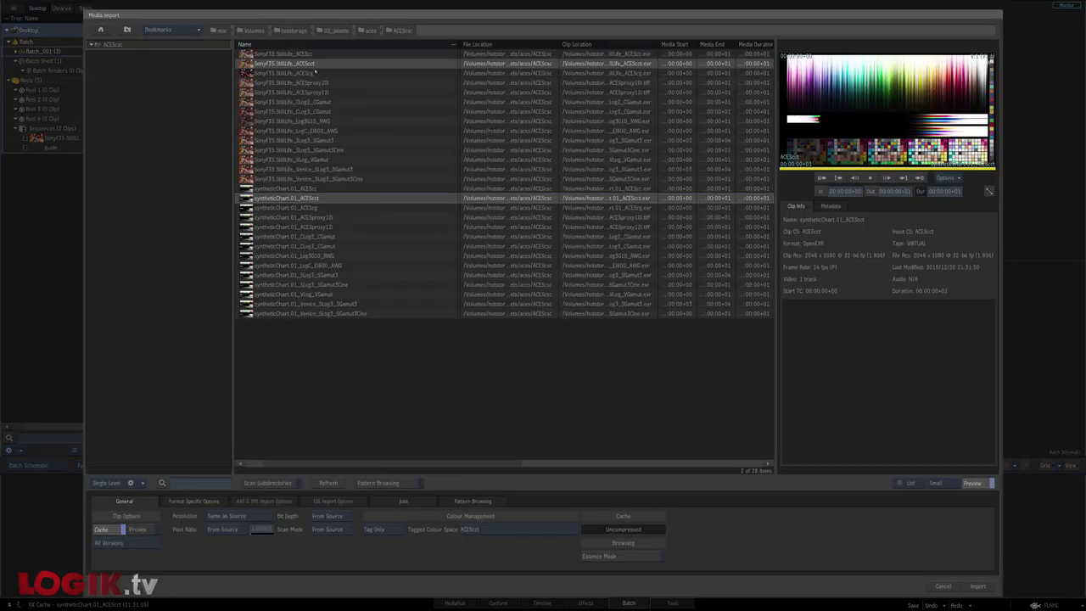
{"action": "left_click", "coordinate": [315, 73]}
{"action": "left_click", "coordinate": [332, 207]}
{"action": "left_click", "coordinate": [526, 529]}
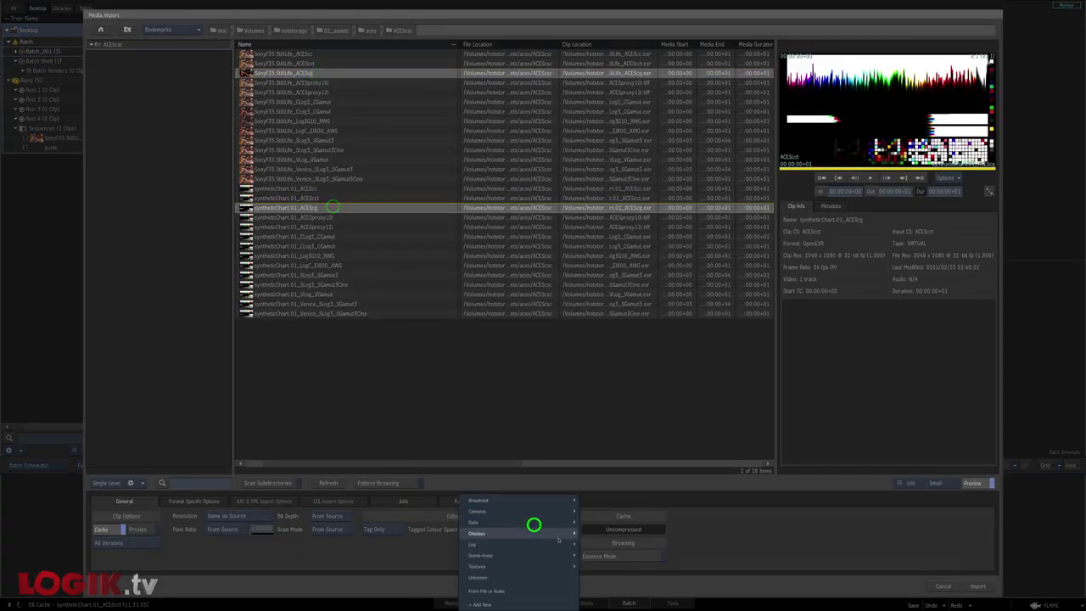
{"action": "mouse_move", "coordinate": [517, 555]}
{"action": "left_click", "coordinate": [597, 538]}
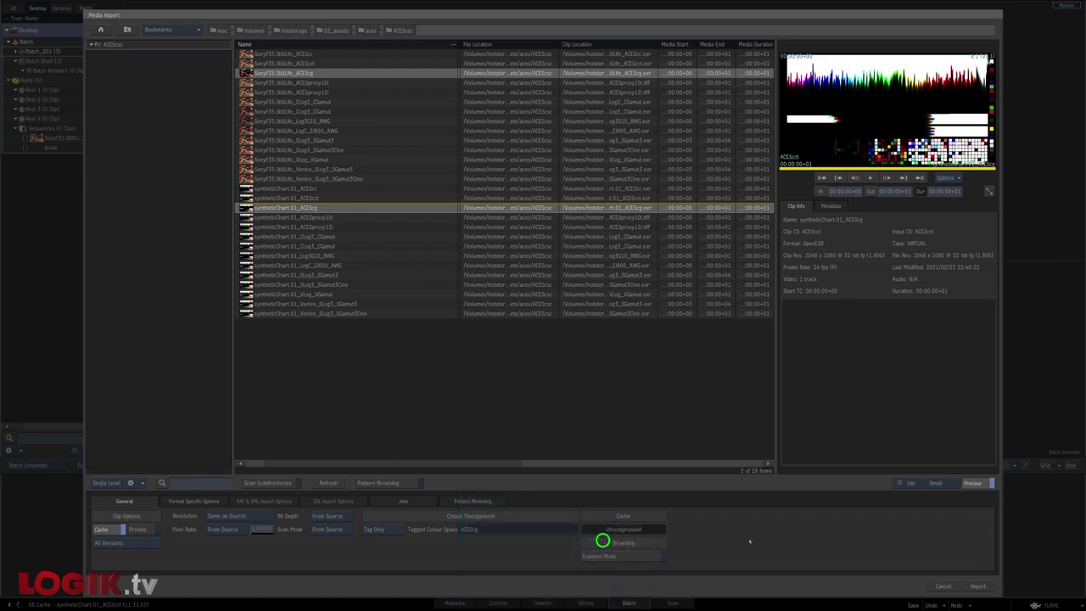
{"action": "left_click", "coordinate": [976, 586]}
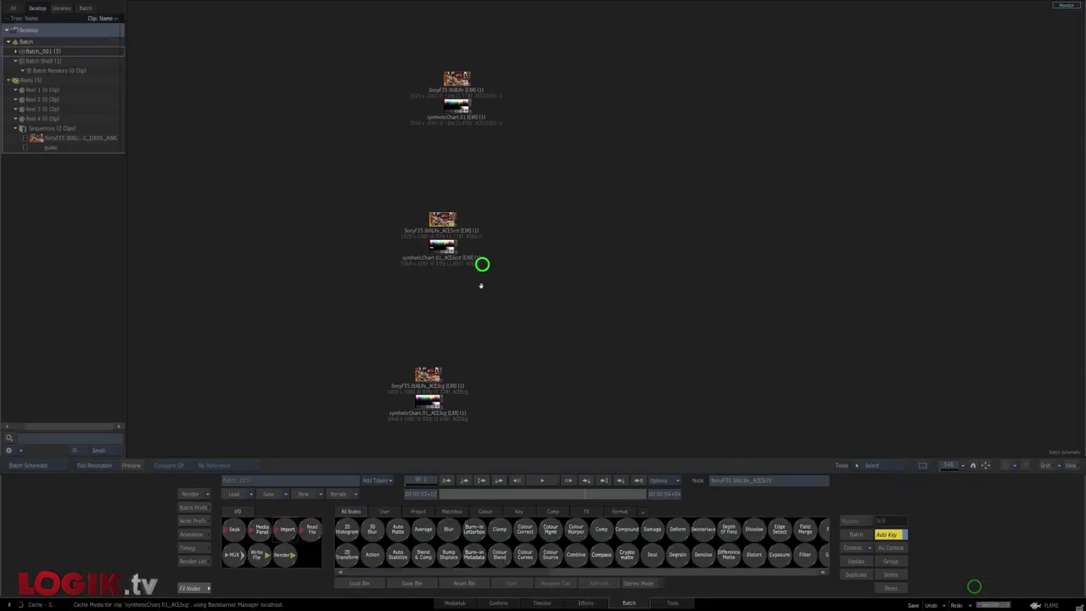
Step: Import the SonyF35.StillLife and syntheticChart.01 versions of ODT.Academy.Rec709_100nits_dim from the ODT folder into the batch
{"action": "left_click_drag", "start_coordinate": [480, 284], "coordinate": [477, 199]}
{"action": "left_click_drag", "start_coordinate": [364, 376], "coordinate": [463, 287]}
{"action": "left_click", "coordinate": [286, 523]}
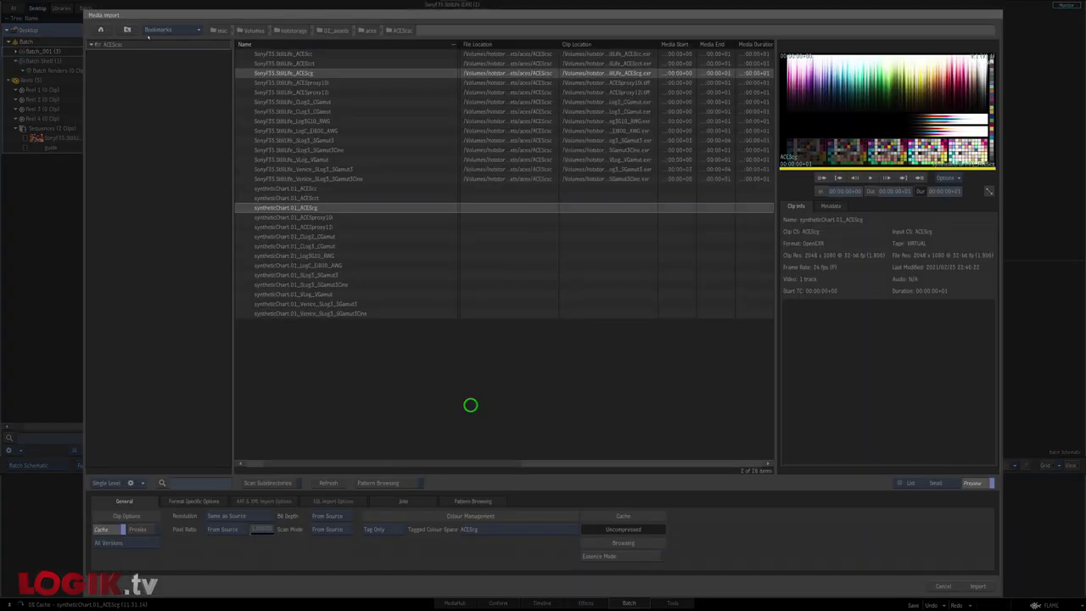
{"action": "left_click", "coordinate": [131, 29]}
{"action": "double_click", "coordinate": [138, 130]}
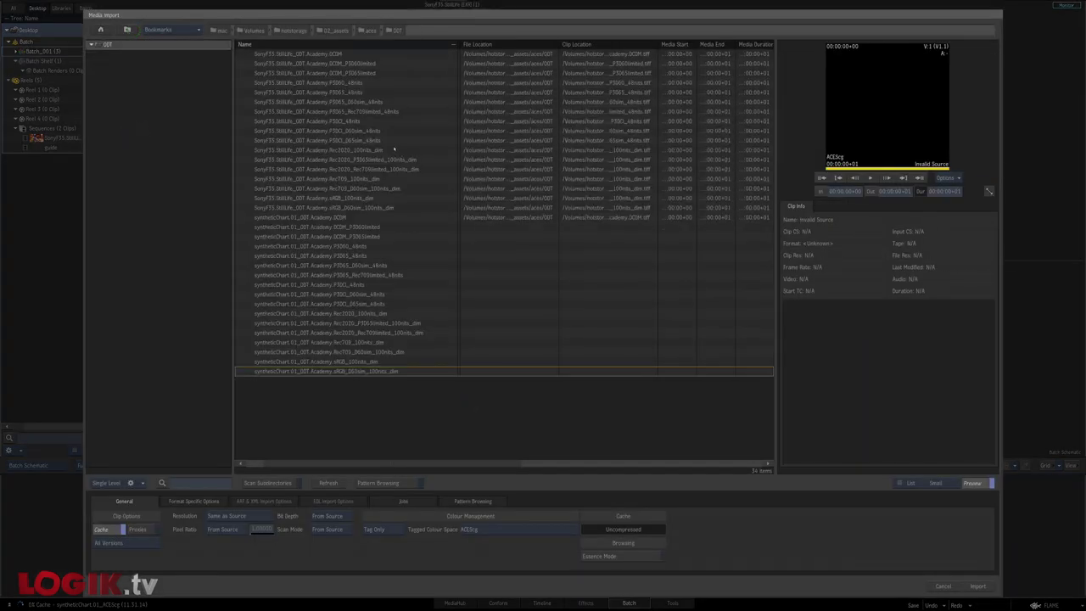
{"action": "left_click", "coordinate": [348, 179]}
{"action": "left_click", "coordinate": [359, 341]}
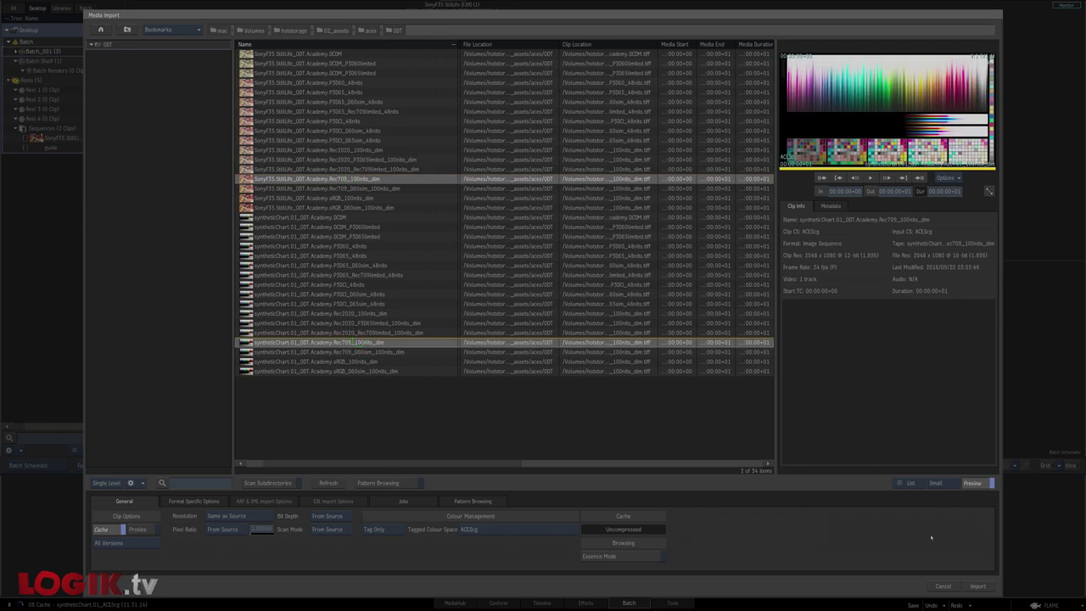
{"action": "left_click", "coordinate": [977, 585]}
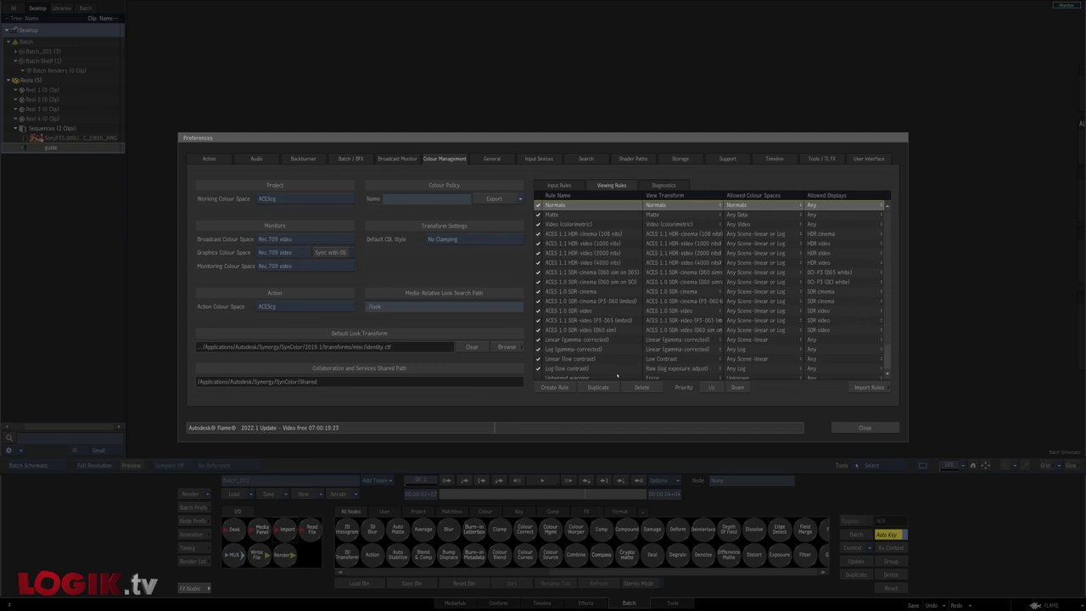
Step: Delete every viewing rule in the colour management preferences except Default
{"action": "left_click", "coordinate": [632, 385]}
{"action": "left_click", "coordinate": [632, 385]}
{"action": "left_click", "coordinate": [633, 385]}
{"action": "left_click", "coordinate": [633, 385]}
{"action": "left_click", "coordinate": [633, 385]}
{"action": "left_click", "coordinate": [633, 385]}
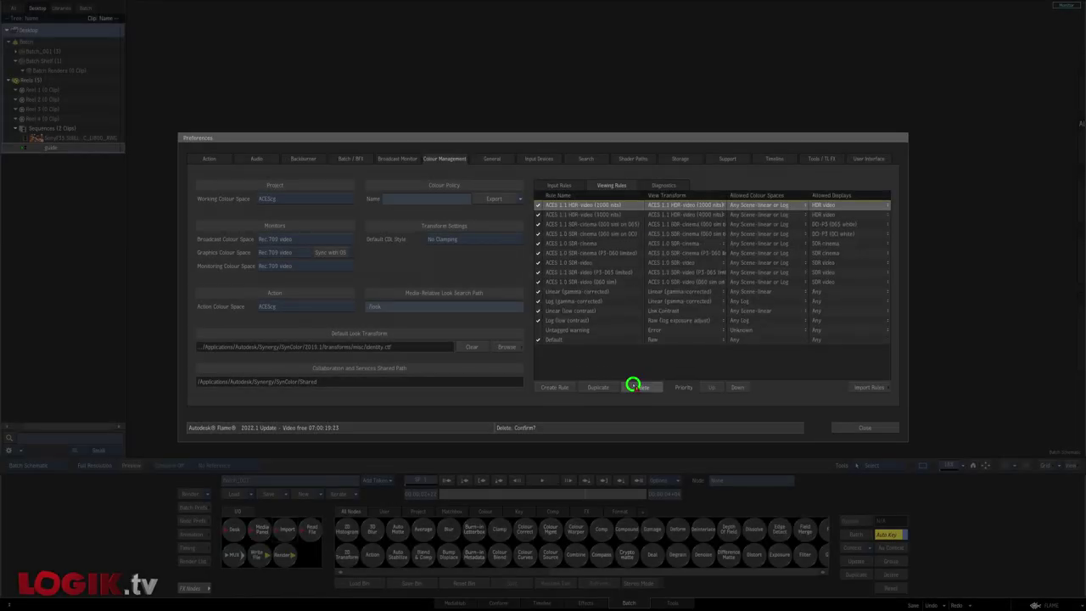
{"action": "left_click", "coordinate": [632, 386]}
{"action": "left_click", "coordinate": [632, 386]}
{"action": "left_click", "coordinate": [632, 386]}
{"action": "left_click", "coordinate": [632, 386]}
{"action": "left_click", "coordinate": [632, 385]}
{"action": "left_click", "coordinate": [632, 386]}
{"action": "left_click", "coordinate": [632, 386]}
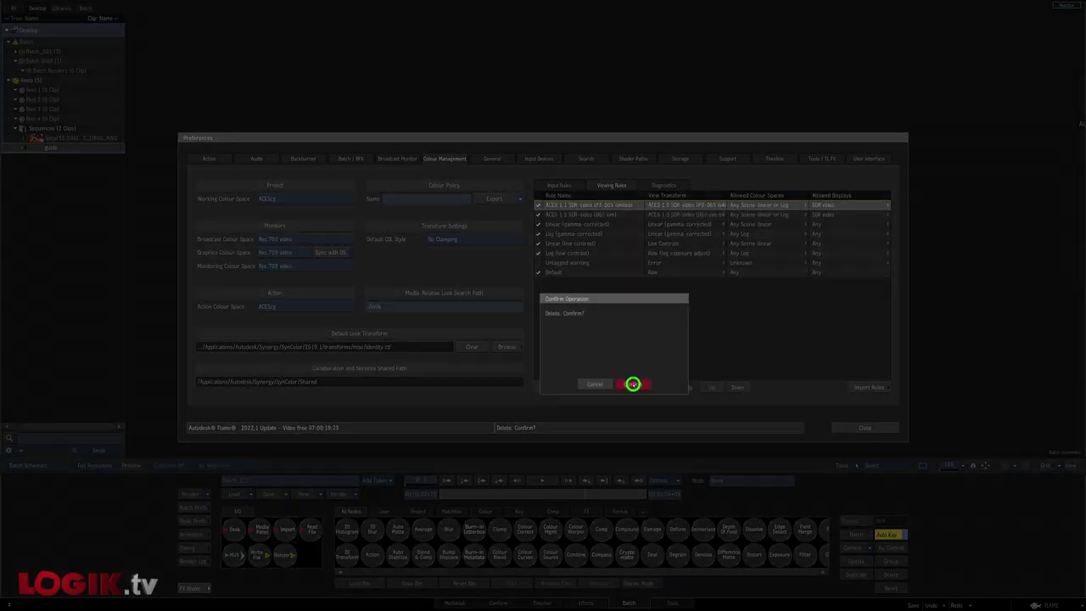
{"action": "left_click", "coordinate": [632, 384]}
{"action": "left_click", "coordinate": [631, 386]}
{"action": "left_click", "coordinate": [632, 386]}
{"action": "left_click", "coordinate": [632, 384]}
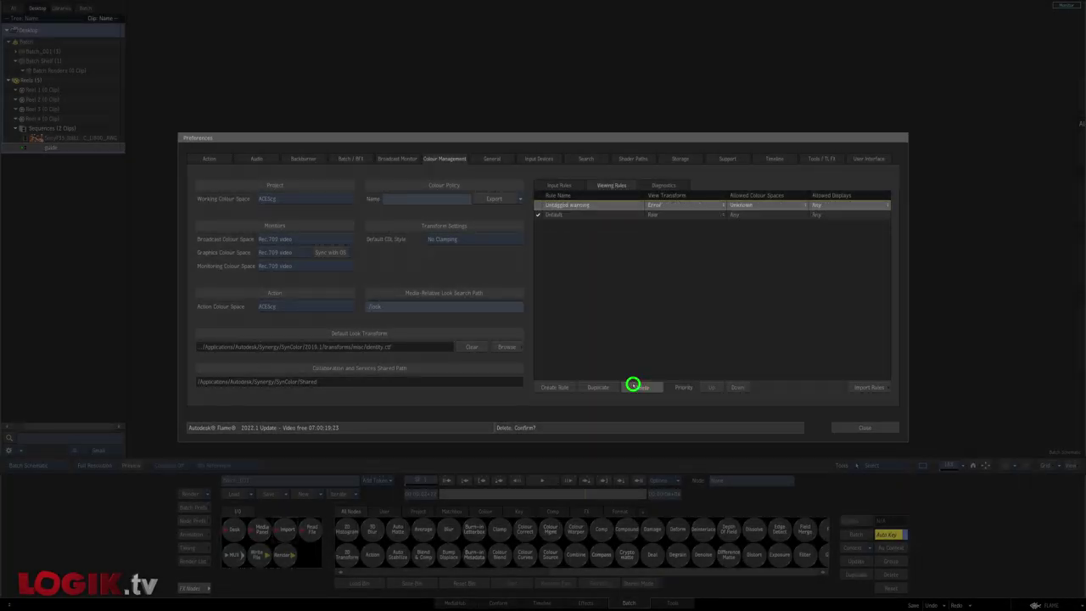
{"action": "left_click", "coordinate": [632, 386]}
{"action": "left_click", "coordinate": [633, 383]}
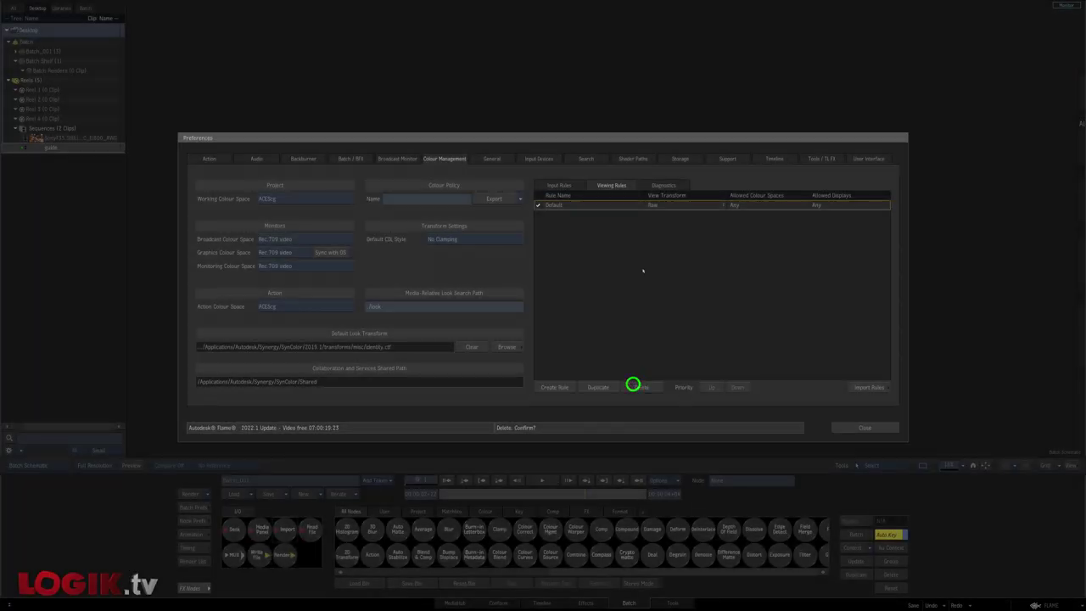
Step: Create a viewing rule using the ACES 1.1 SDR-video (Rec.709 limited) view transform for Any Scene-linear or Log colour spaces
{"action": "left_click", "coordinate": [560, 386]}
{"action": "left_click", "coordinate": [686, 204]}
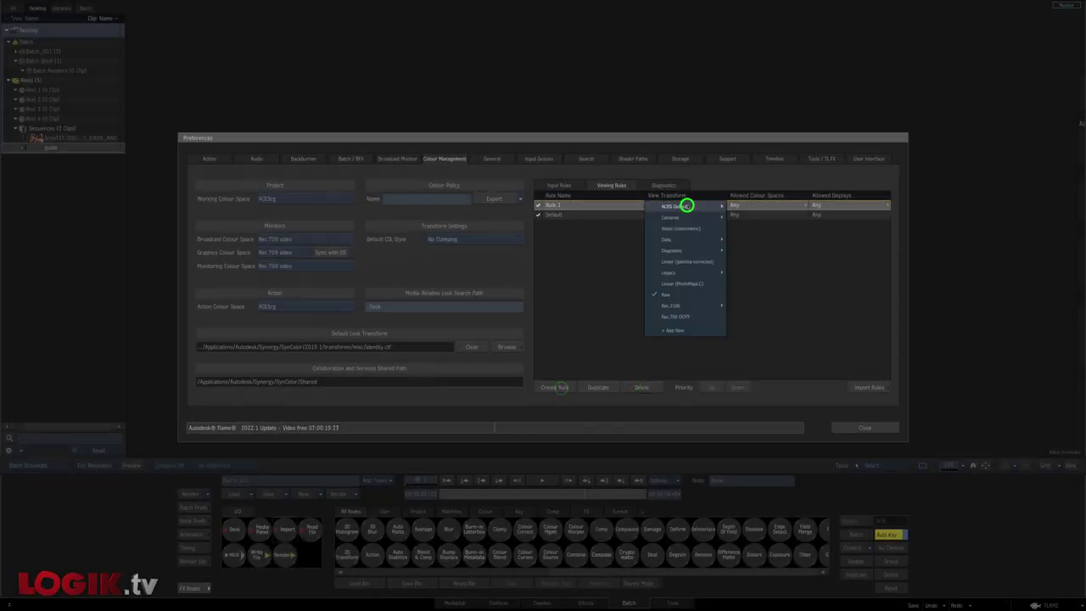
{"action": "mouse_move", "coordinate": [685, 206]}
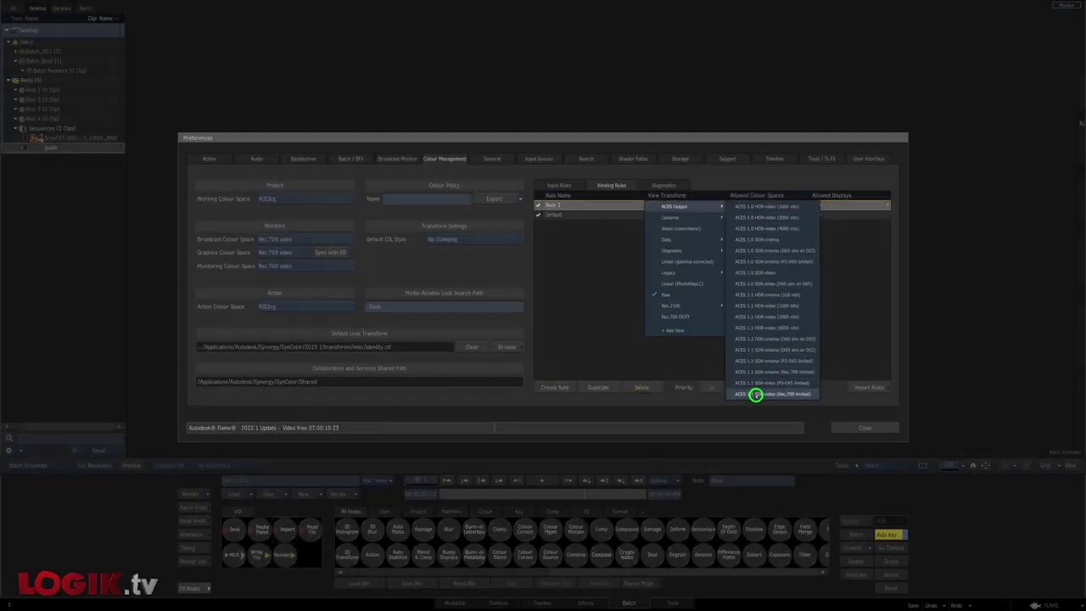
{"action": "left_click", "coordinate": [757, 393]}
{"action": "left_click_drag", "start_coordinate": [754, 204], "coordinate": [802, 228]}
Step: Rename the new viewing rule "ACES one rule to rule them all" and close the preferences
{"action": "left_click", "coordinate": [579, 204]}
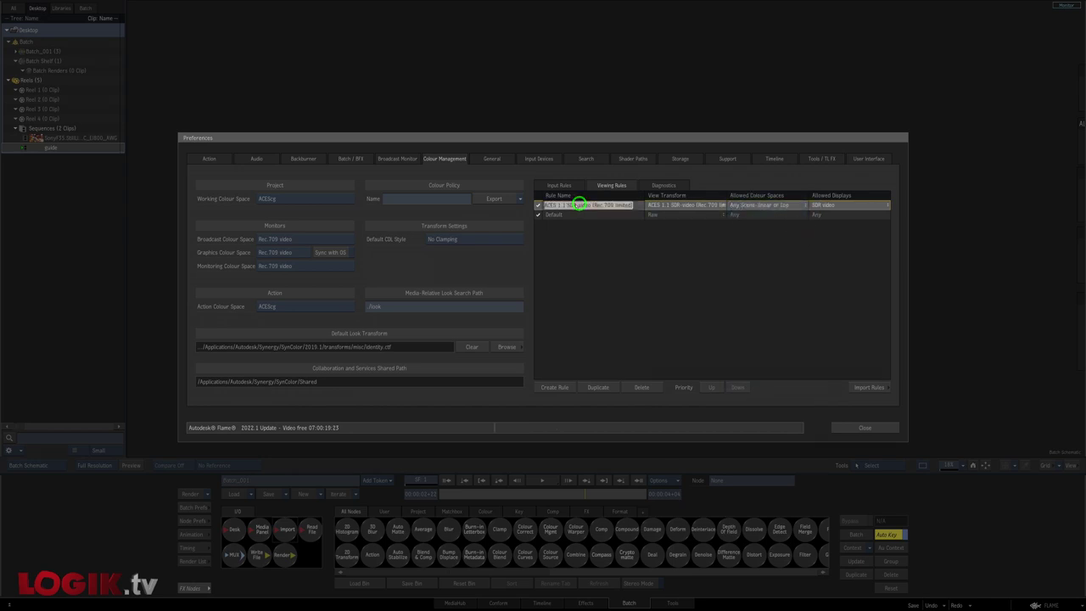
{"action": "type", "text": "ACES one rule to rule th"}
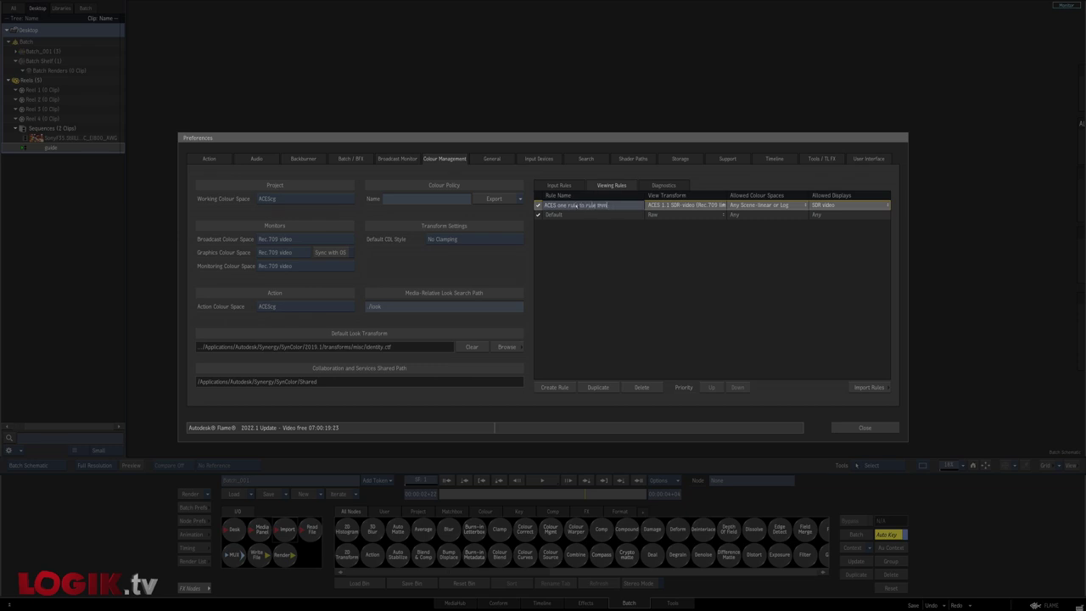
{"action": "type", "text": "em all"}
{"action": "left_click", "coordinate": [754, 279]}
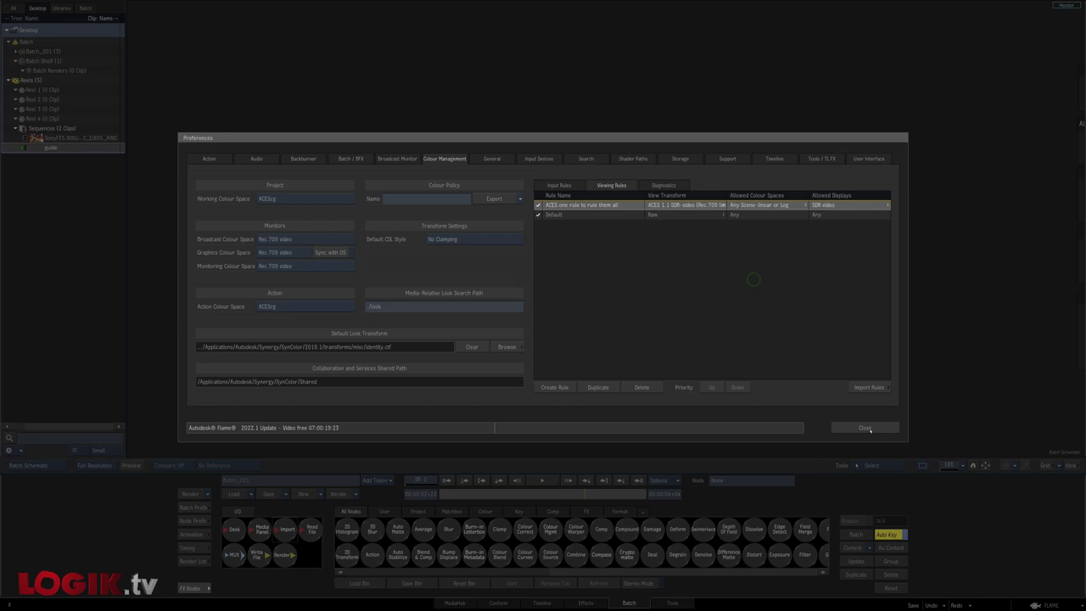
{"action": "left_click", "coordinate": [865, 427]}
Step: View the still-life mux result of each colour space group, from ACES2065_1 down to REC_709, with the viewing rule active
{"action": "key", "text": "F4"}
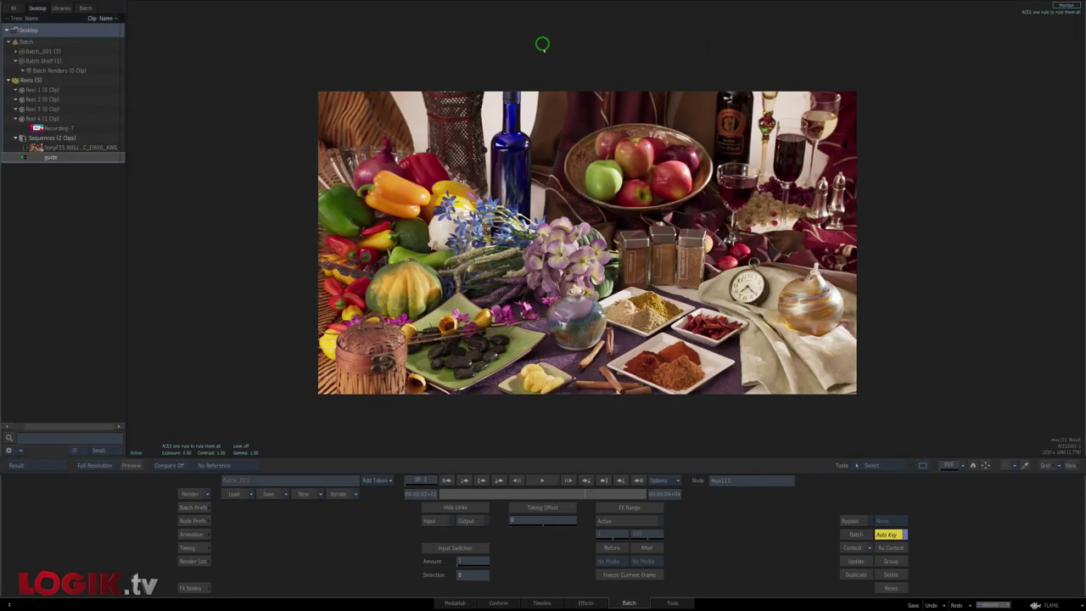
{"action": "key", "text": "Escape"}
{"action": "left_click", "coordinate": [543, 113]}
{"action": "key", "text": "F4"}
{"action": "key", "text": "F4"}
{"action": "left_click", "coordinate": [541, 191]}
{"action": "key", "text": "F4"}
{"action": "key", "text": "F4"}
{"action": "left_click", "coordinate": [543, 279]}
{"action": "key", "text": "F4"}
{"action": "key", "text": "F4"}
{"action": "left_click", "coordinate": [543, 371]}
{"action": "key", "text": "F4"}
Step: Bypass the viewing transform and view the still-life mux results again, from REC_709 back up to ACES2065_1
{"action": "left_click", "coordinate": [136, 452]}
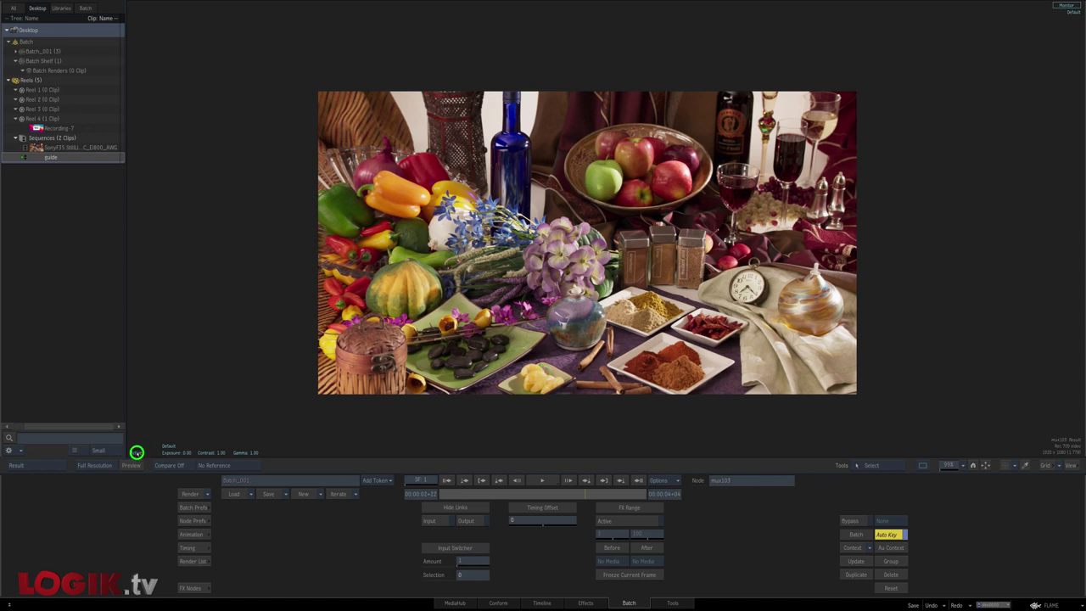
{"action": "key", "text": "F4"}
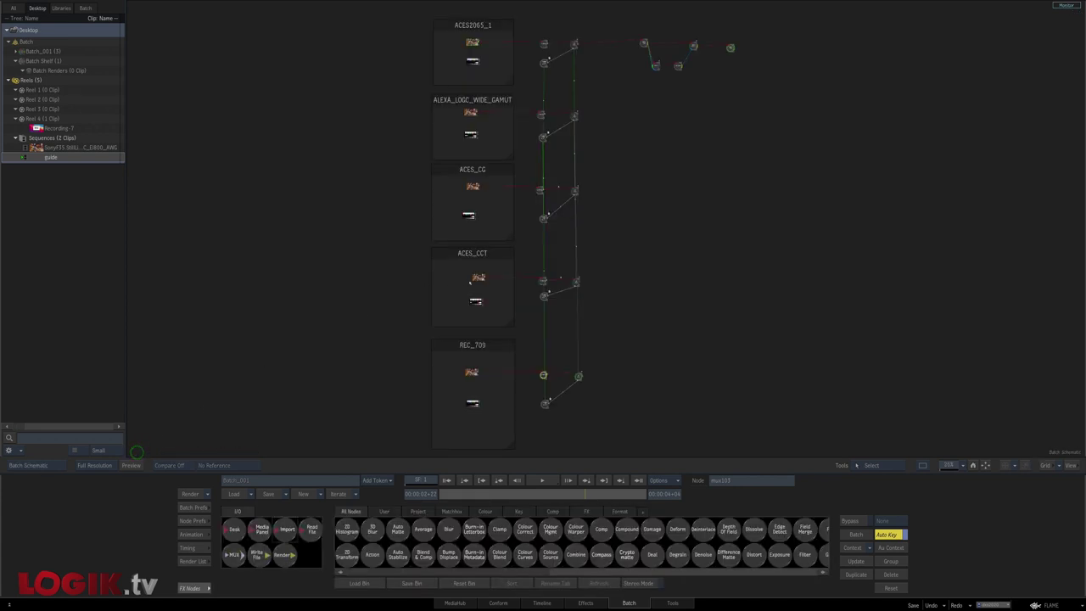
{"action": "left_click", "coordinate": [544, 280]}
{"action": "key", "text": "F4"}
{"action": "key", "text": "F4"}
{"action": "key", "text": "F4"}
{"action": "key", "text": "F4"}
{"action": "left_click", "coordinate": [540, 114]}
{"action": "key", "text": "F4"}
{"action": "key", "text": "F4"}
{"action": "left_click", "coordinate": [543, 43]}
{"action": "key", "text": "F4"}
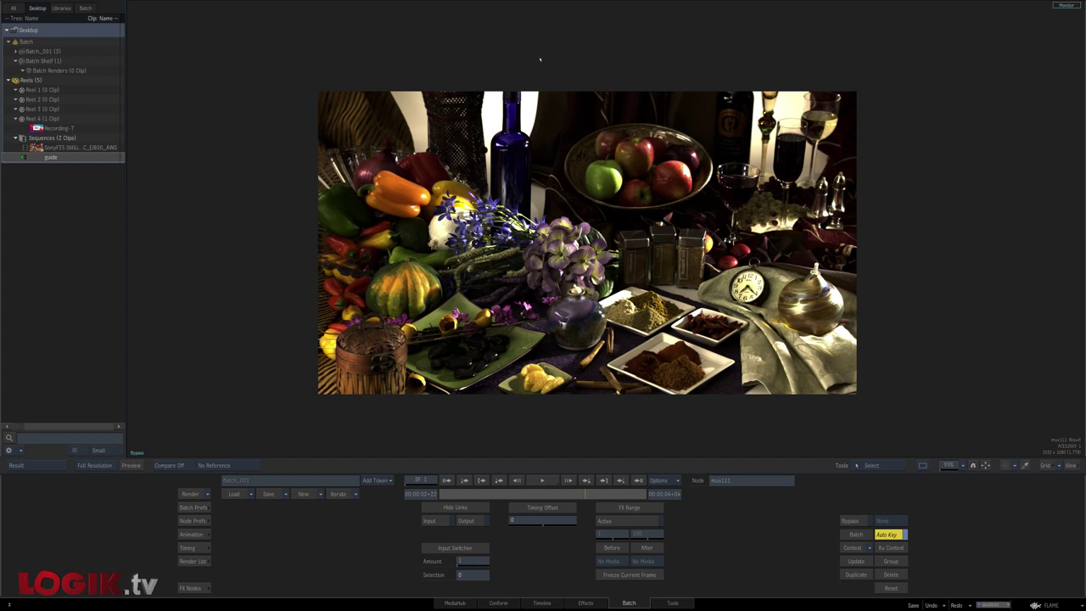
{"action": "key", "text": "F4"}
Step: Add a Colour Mgmt node after the SonyF35.StillLife clip in the ACES2065_1 group and position it beside the clip
{"action": "left_click", "coordinate": [454, 163]}
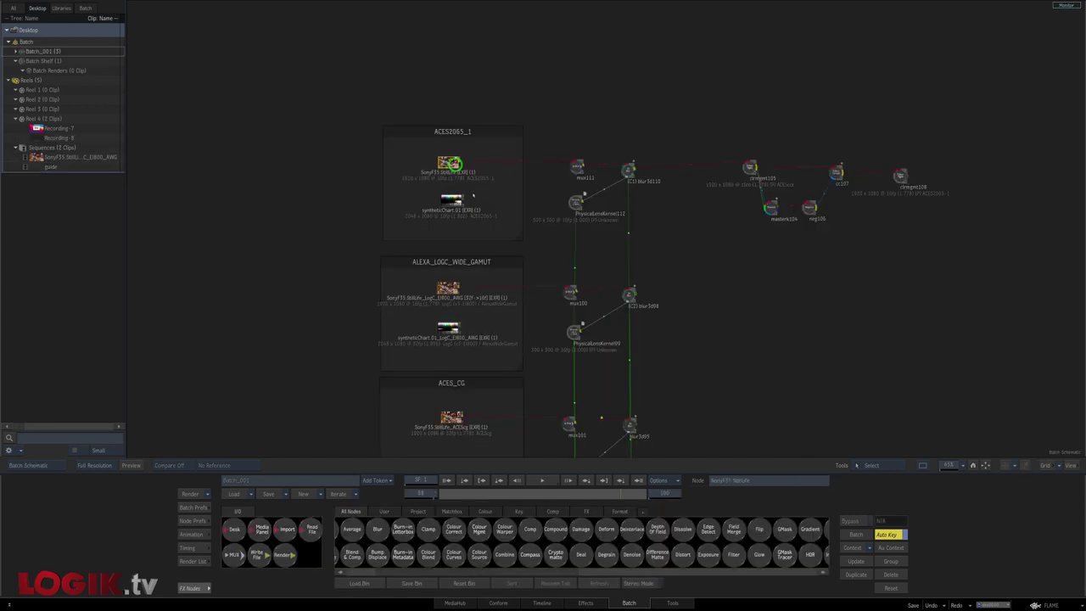
{"action": "key", "text": "Tab"}
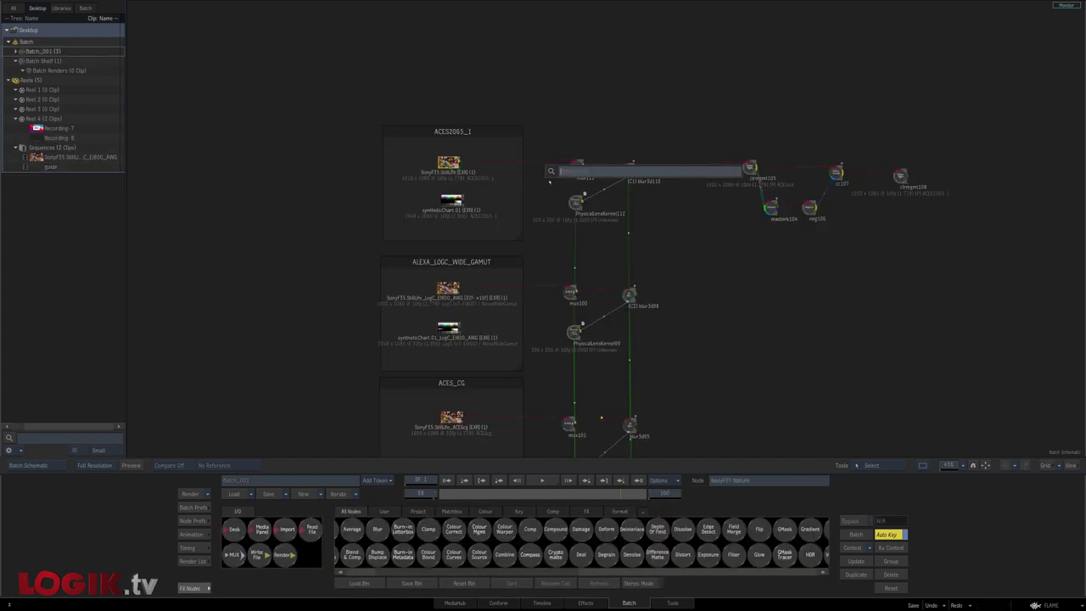
{"action": "type", "text": "colour mi"}
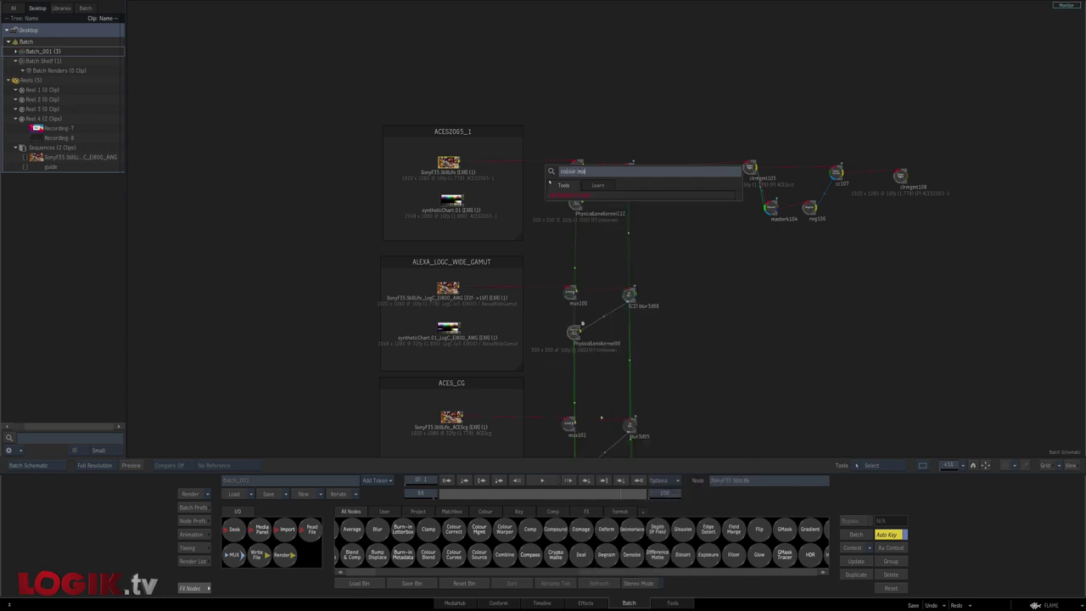
{"action": "key", "text": "BackSpace"}
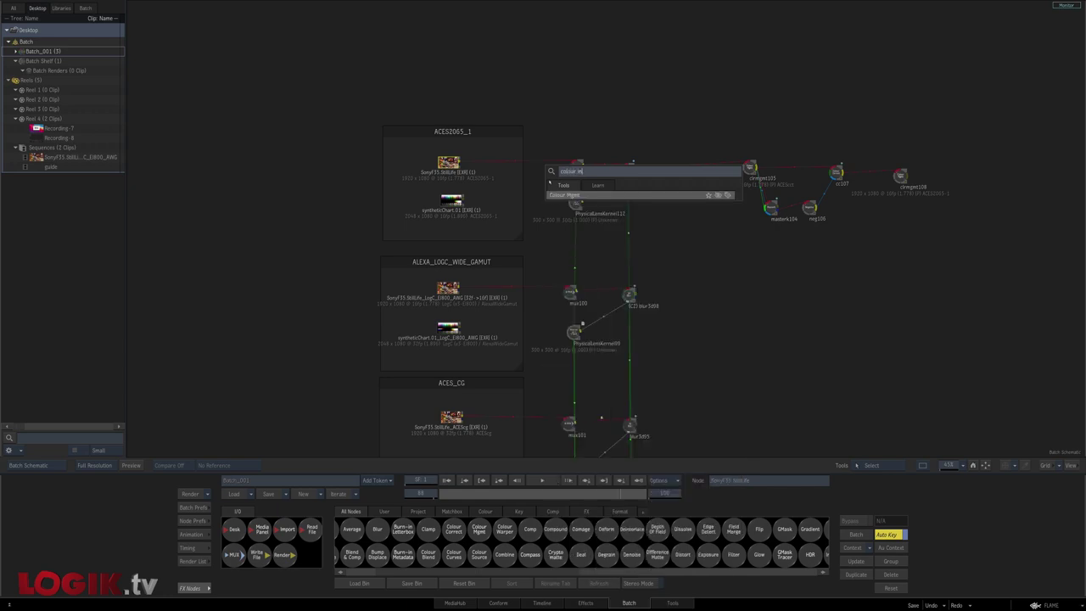
{"action": "key", "text": "Return"}
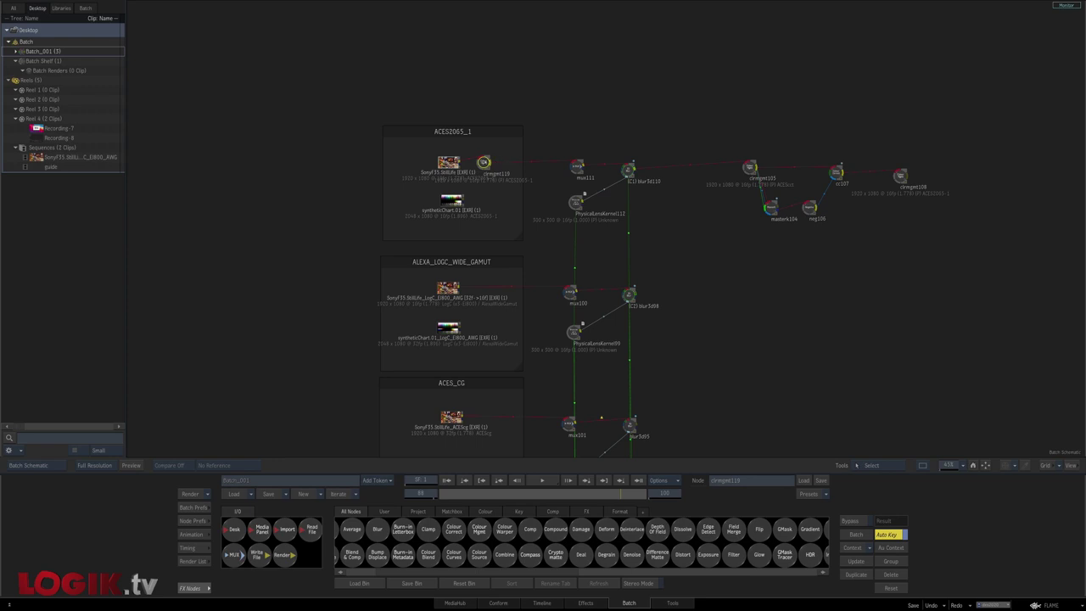
{"action": "left_click_drag", "start_coordinate": [484, 162], "coordinate": [500, 168]}
Step: Set the Colour Mgmt node to Input Transform from ACES2065-1 to the ACEScg working space and view its result
{"action": "left_click", "coordinate": [287, 533]}
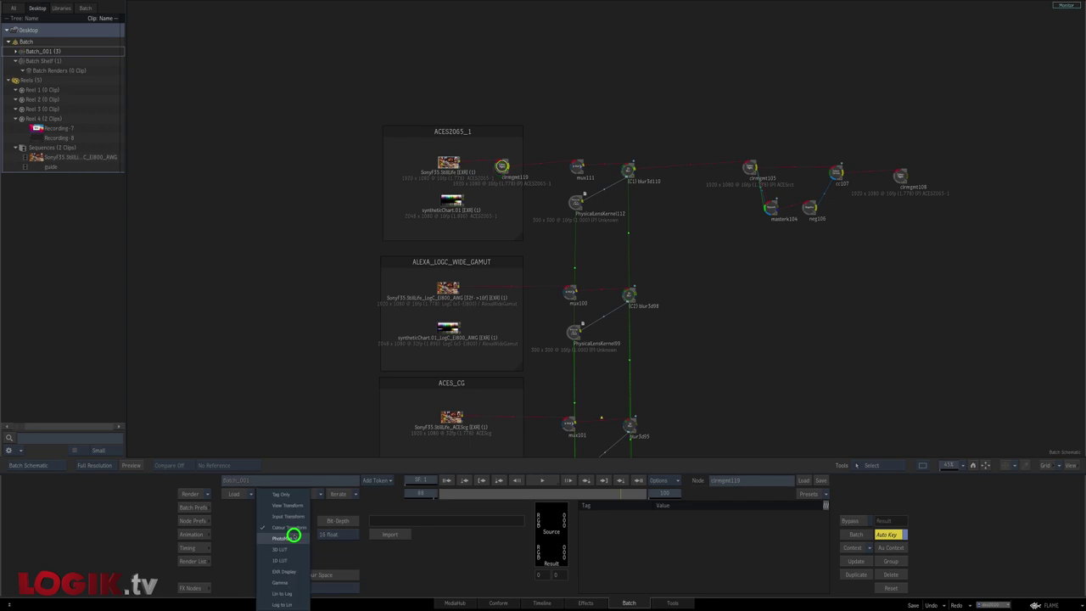
{"action": "left_click", "coordinate": [291, 517]}
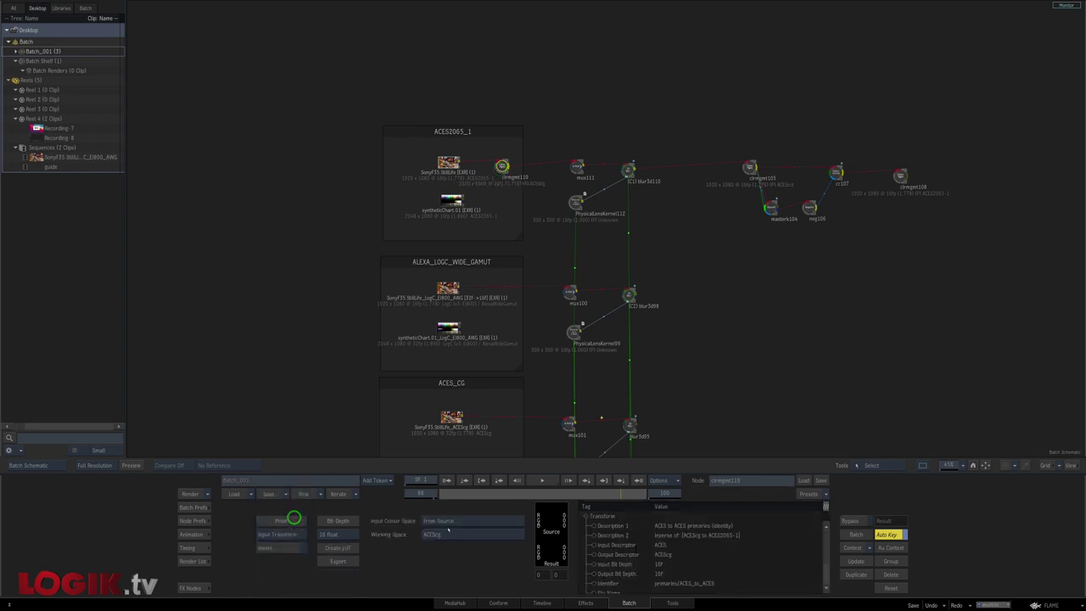
{"action": "left_click", "coordinate": [450, 521]}
{"action": "mouse_move", "coordinate": [484, 566]}
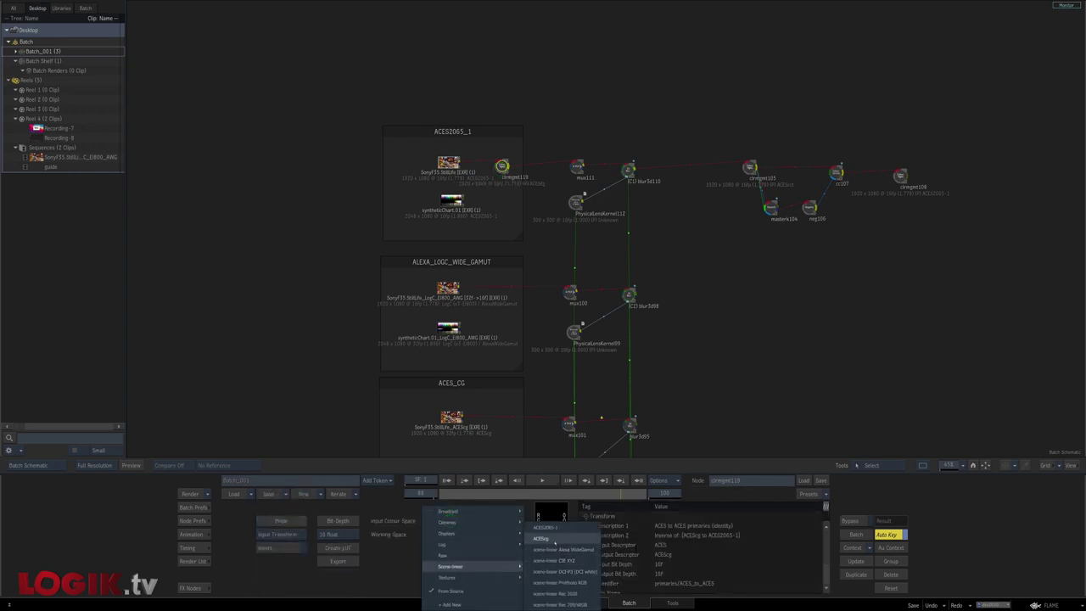
{"action": "left_click", "coordinate": [550, 527]}
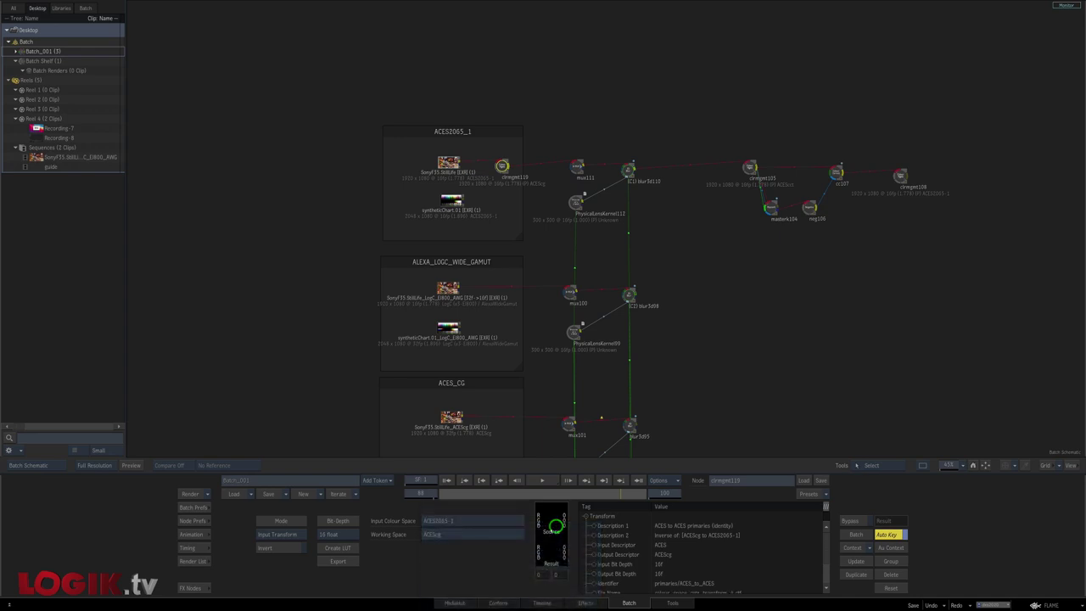
{"action": "left_click", "coordinate": [513, 534]}
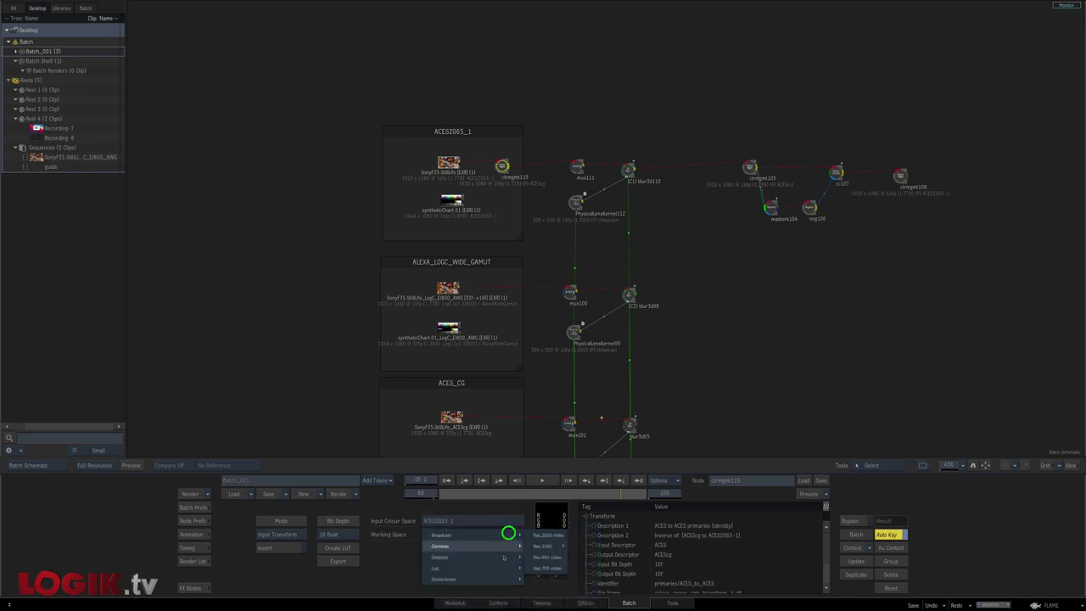
{"action": "left_click", "coordinate": [551, 540]}
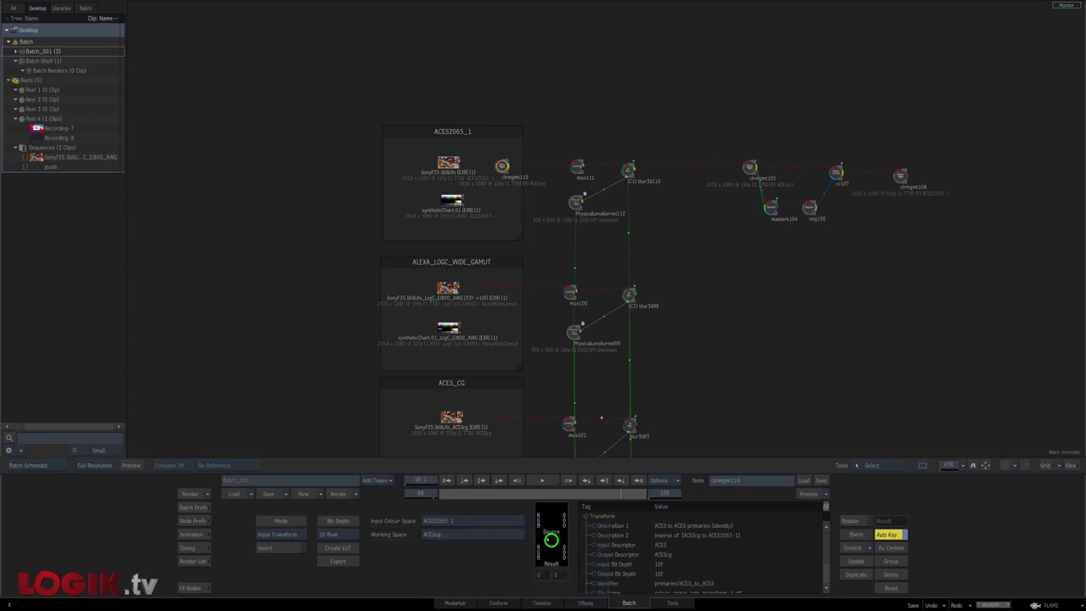
{"action": "key", "text": "F4"}
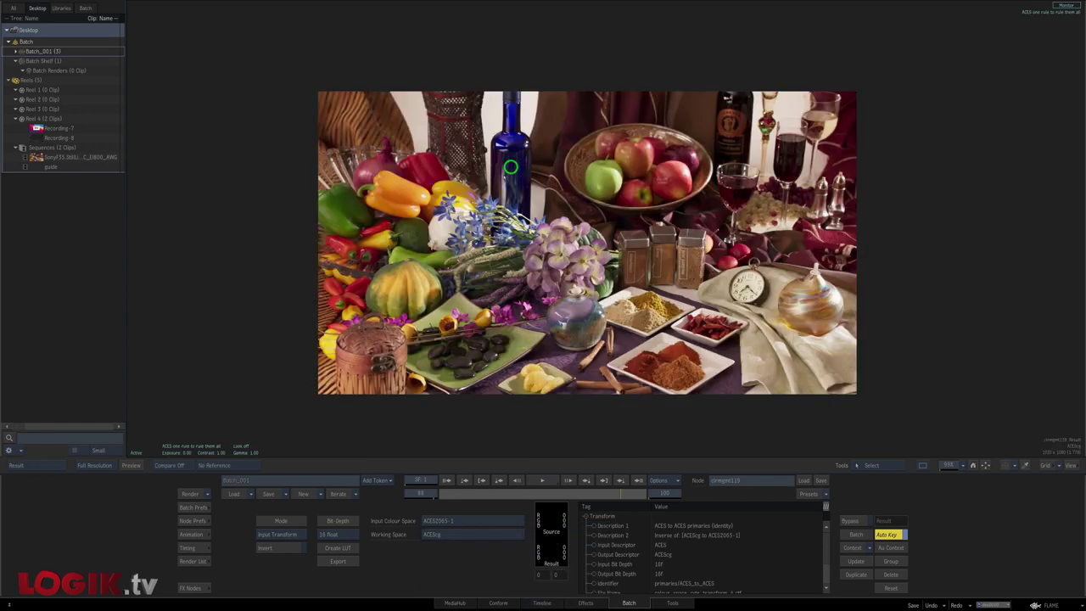
{"action": "key", "text": "F4"}
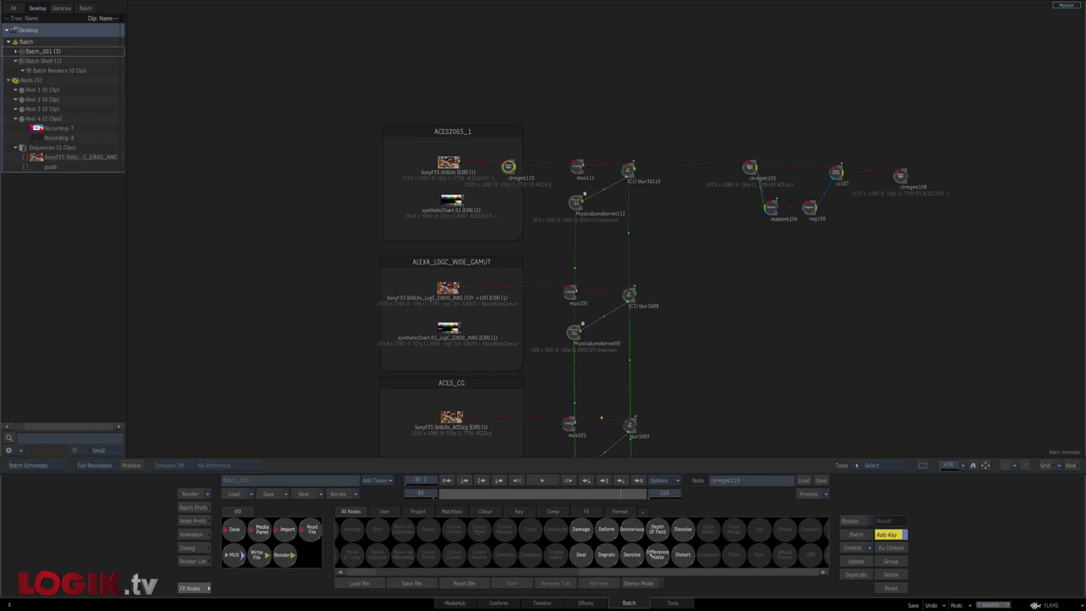
Step: Add a Difference Matte node to compare the ACEScg-converted still life with the ACES_CG still-life mux, placing it clear of the blur nodes
{"action": "left_click", "coordinate": [655, 555]}
{"action": "left_click", "coordinate": [636, 413]}
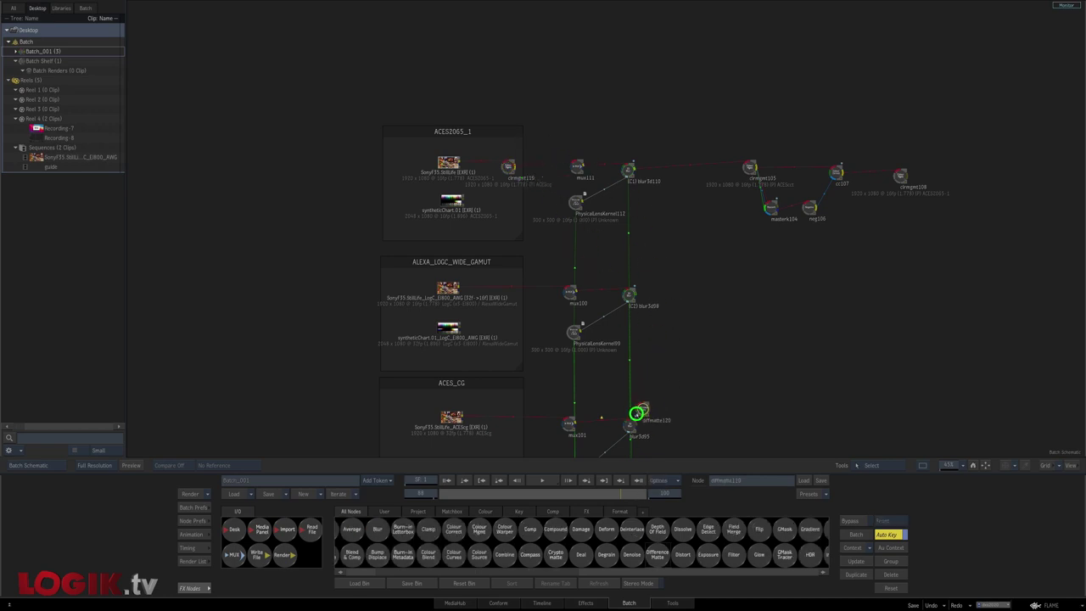
{"action": "left_click_drag", "start_coordinate": [636, 413], "coordinate": [739, 320]}
{"action": "key", "text": "F2"}
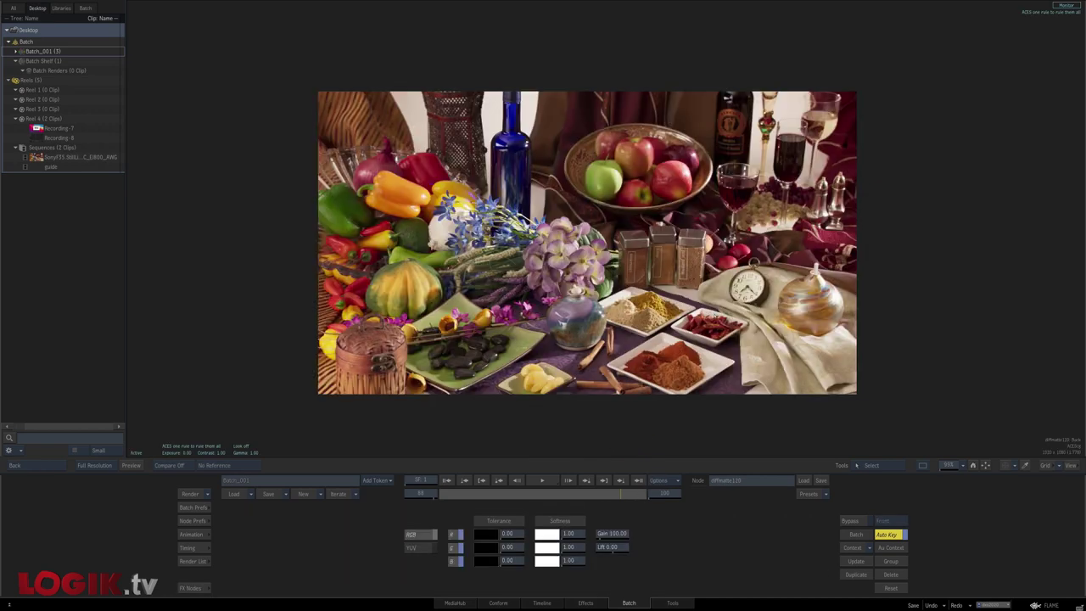
Step: View the Difference Matte node's inputs and matte result, and delete the node
{"action": "key", "text": "F4"}
{"action": "key", "text": "F1"}
{"action": "key", "text": "F4"}
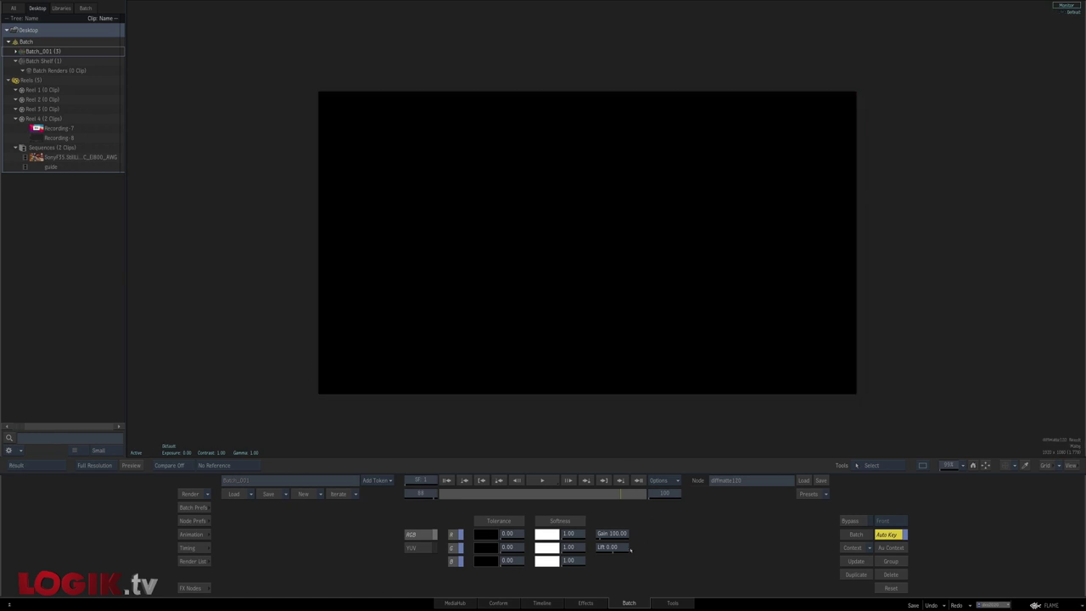
{"action": "left_click_drag", "start_coordinate": [620, 534], "coordinate": [961, 477]}
{"action": "key", "text": "F1"}
{"action": "key", "text": "Escape"}
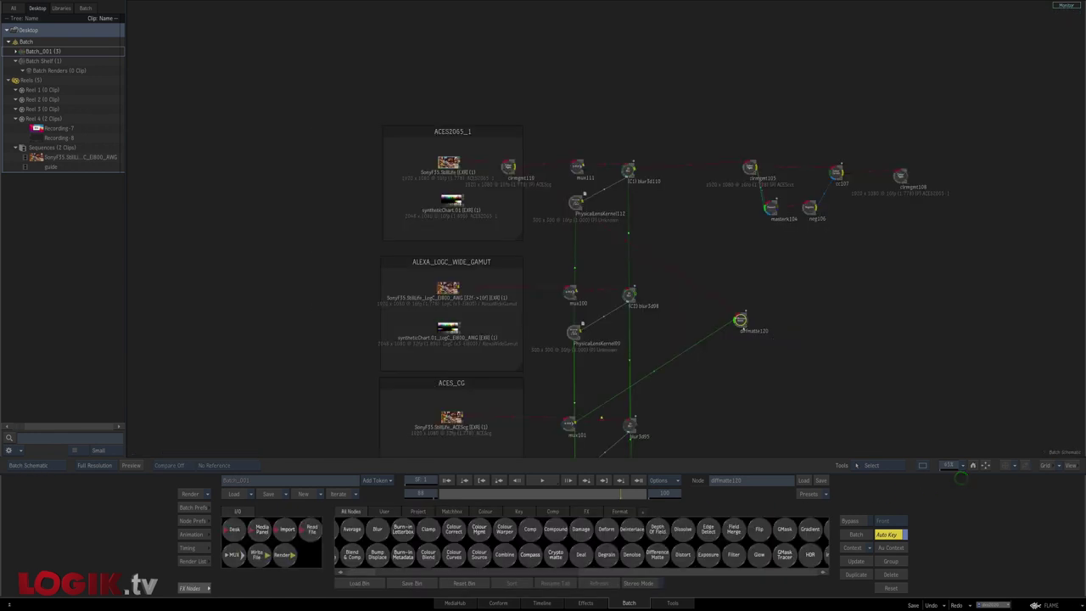
{"action": "key", "text": "Delete"}
Step: Try a smaller defocus on the REC_709 group's 3D Blur node and restore its width and height to 50
{"action": "left_click_drag", "start_coordinate": [732, 397], "coordinate": [665, 271]}
{"action": "left_click_drag", "start_coordinate": [648, 351], "coordinate": [753, 266]}
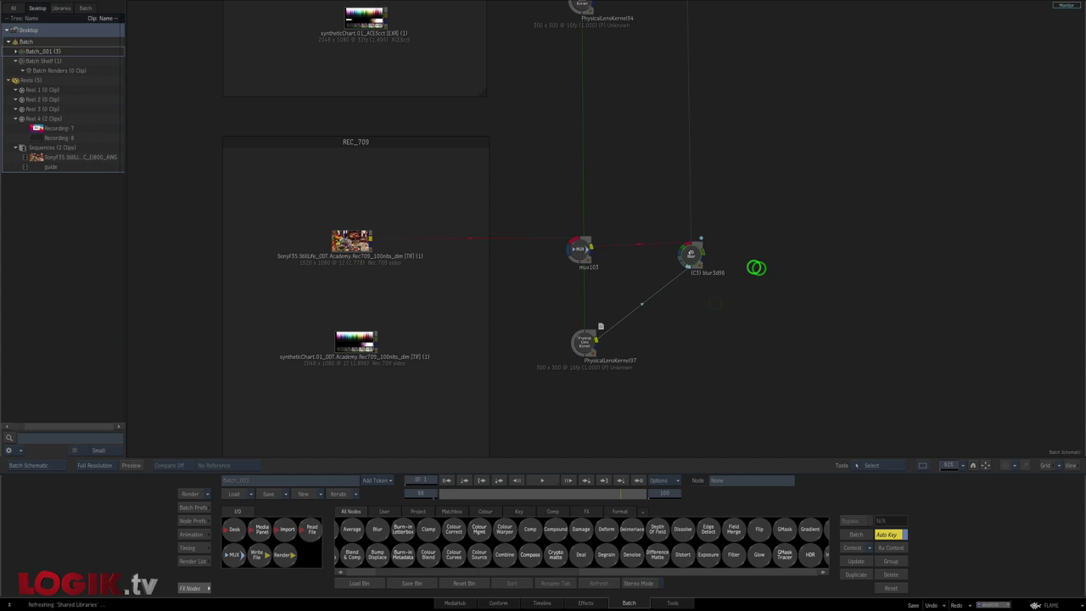
{"action": "double_click", "coordinate": [690, 254]}
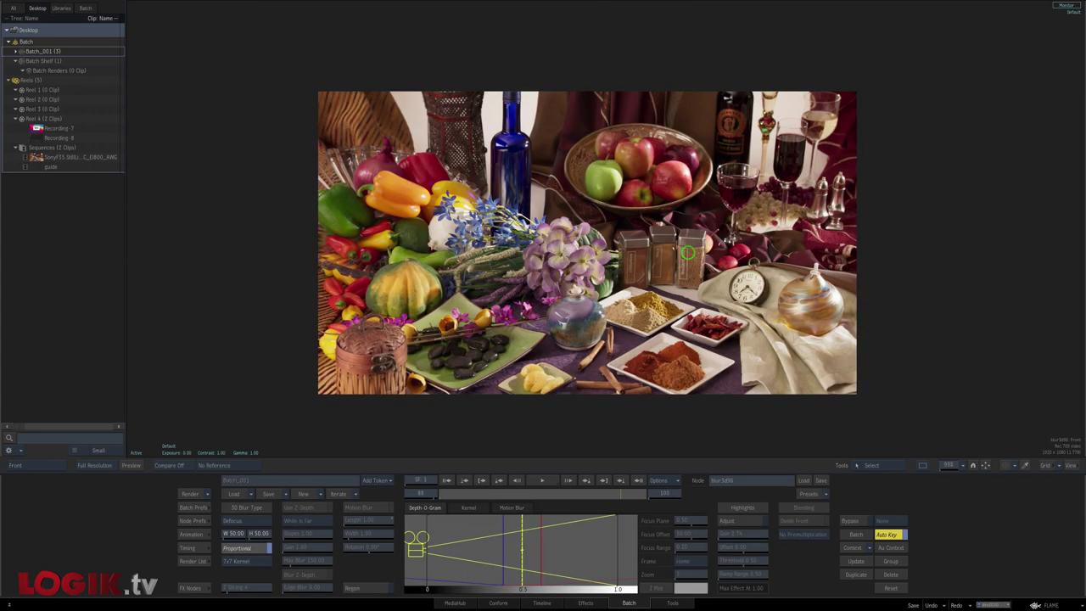
{"action": "left_click_drag", "start_coordinate": [264, 534], "coordinate": [258, 534]}
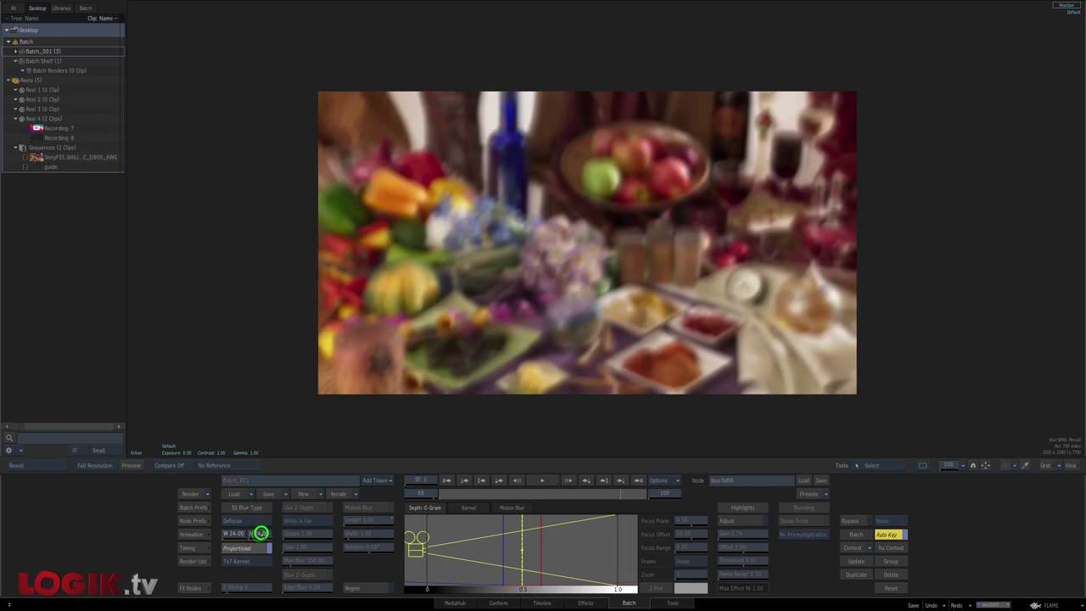
{"action": "left_click", "coordinate": [258, 533]}
{"action": "type", "text": "50"}
{"action": "key", "text": "Return"}
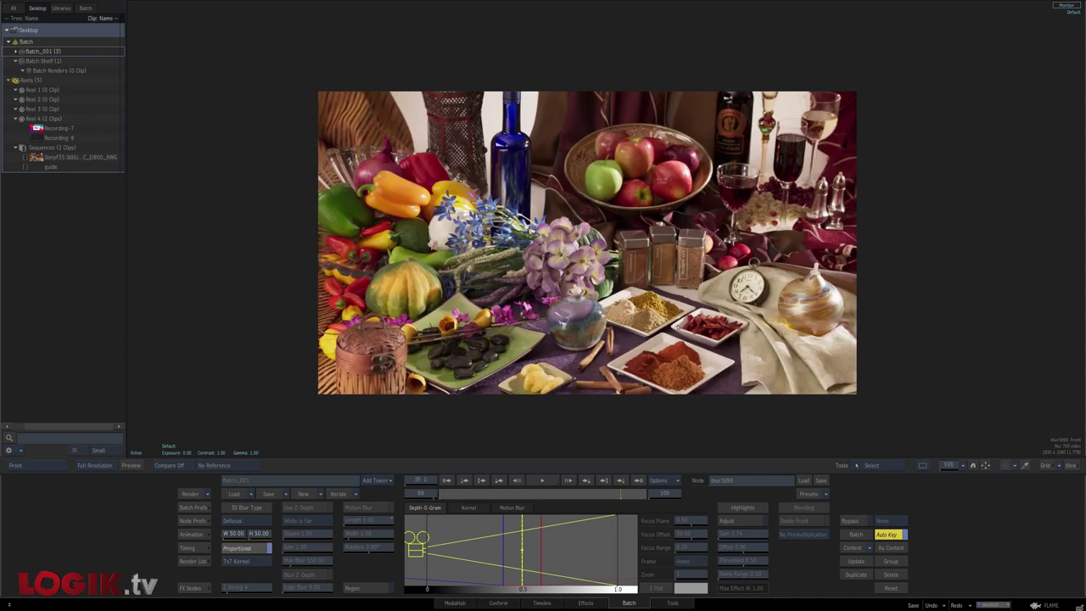
{"action": "key", "text": "Escape"}
Step: Set the defocus width and height of the ACES2065_1 group's 3D Blur node to 75 while viewing its result
{"action": "left_click_drag", "start_coordinate": [771, 208], "coordinate": [775, 288]}
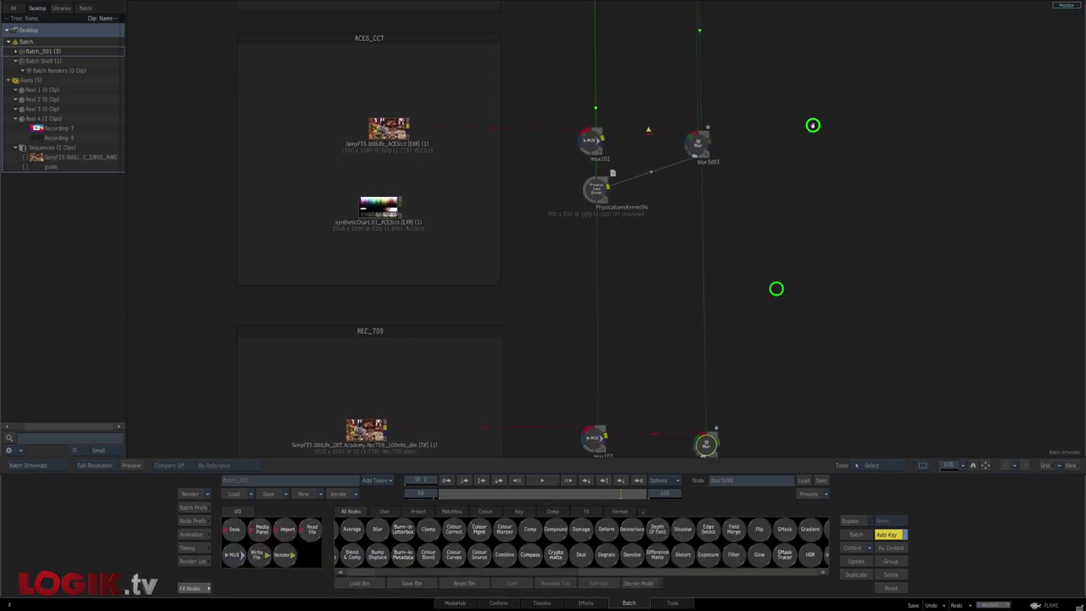
{"action": "left_click_drag", "start_coordinate": [811, 126], "coordinate": [793, 333]}
{"action": "left_click_drag", "start_coordinate": [814, 156], "coordinate": [784, 206]}
{"action": "scroll", "coordinate": [773, 358], "scroll_direction": "up", "scroll_amount": 6}
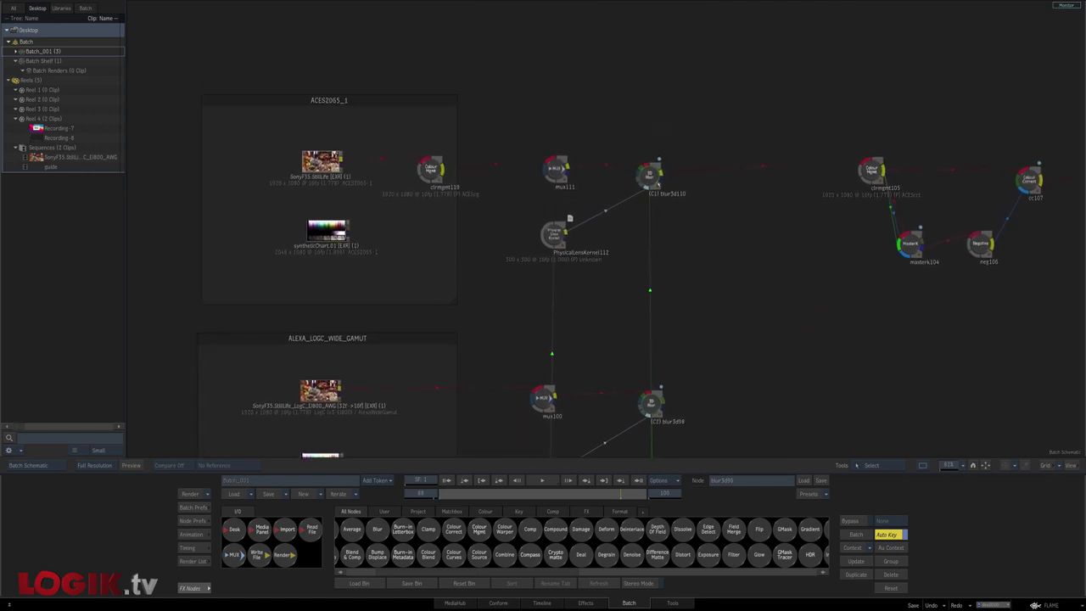
{"action": "double_click", "coordinate": [650, 173]}
{"action": "key", "text": "F4"}
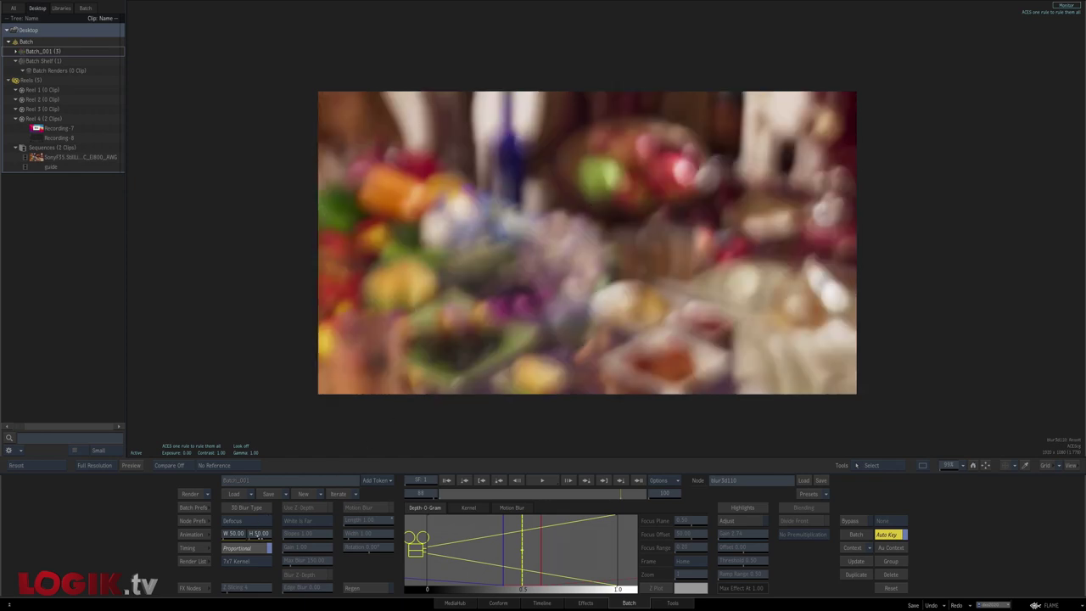
{"action": "left_click", "coordinate": [258, 532]}
{"action": "type", "text": "75"}
{"action": "key", "text": "Return"}
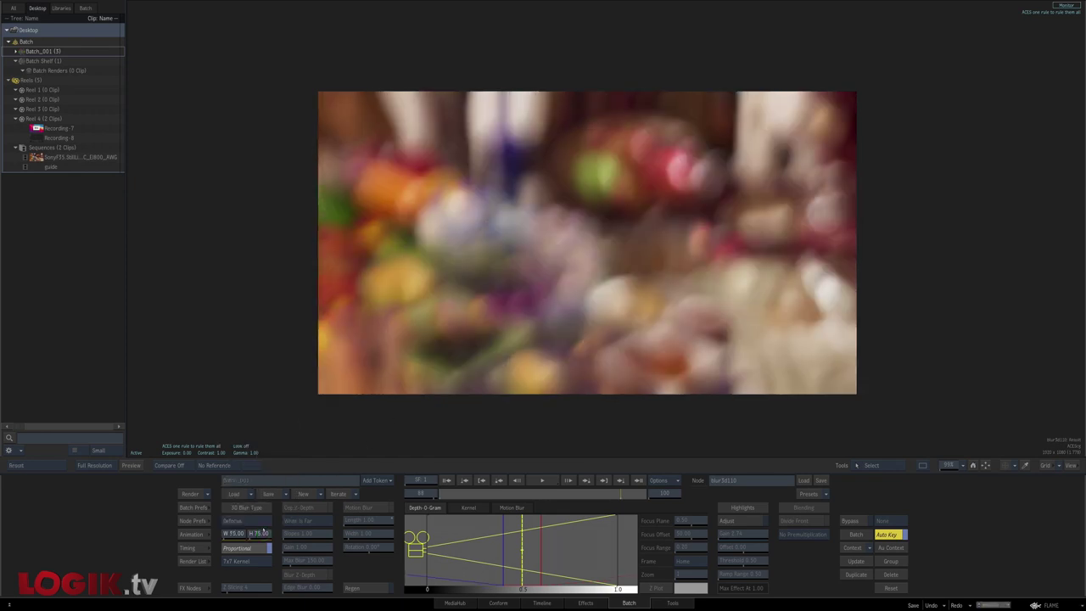
{"action": "key", "text": "Escape"}
Step: View the ACES_CCT 3D Blur result and compare it with the blurred still lifes assigned to contexts 1, 2 and 3
{"action": "left_click_drag", "start_coordinate": [674, 227], "coordinate": [685, 167]}
{"action": "double_click", "coordinate": [688, 341]}
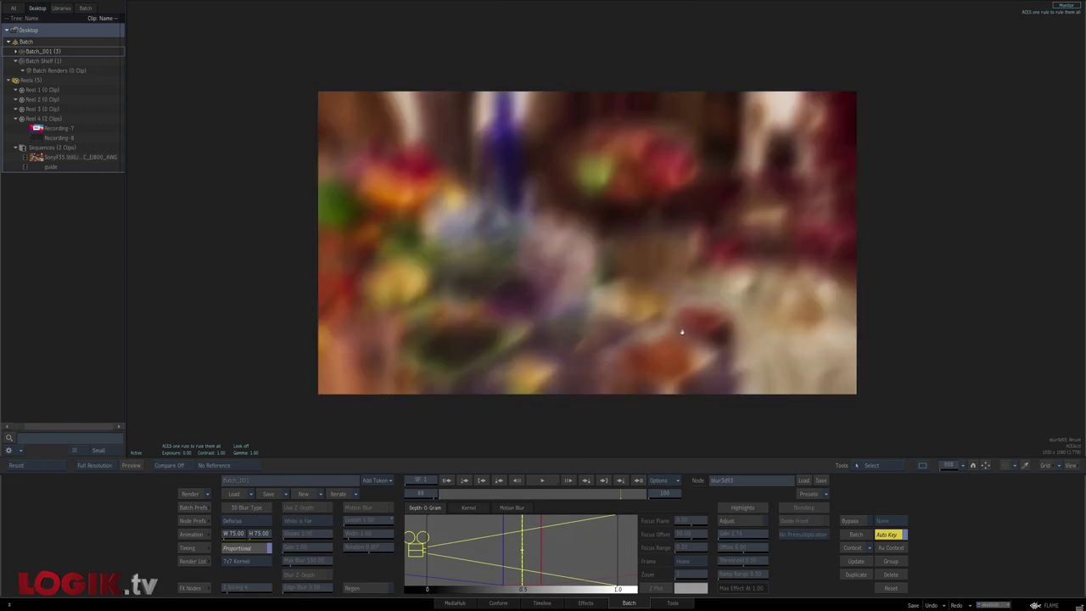
{"action": "key", "text": "2"}
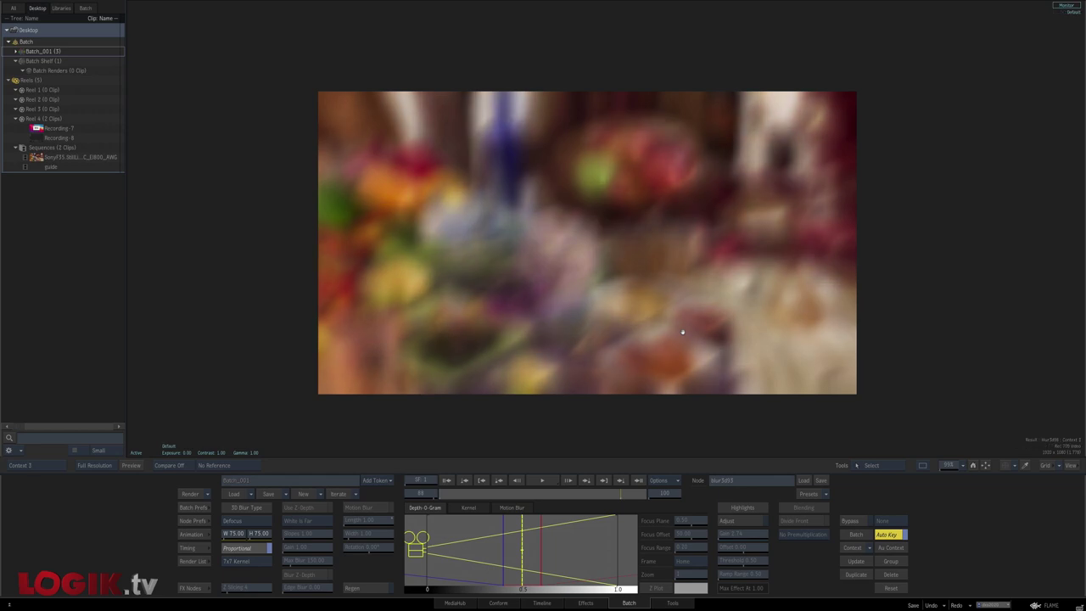
{"action": "key", "text": "3"}
{"action": "key", "text": "2"}
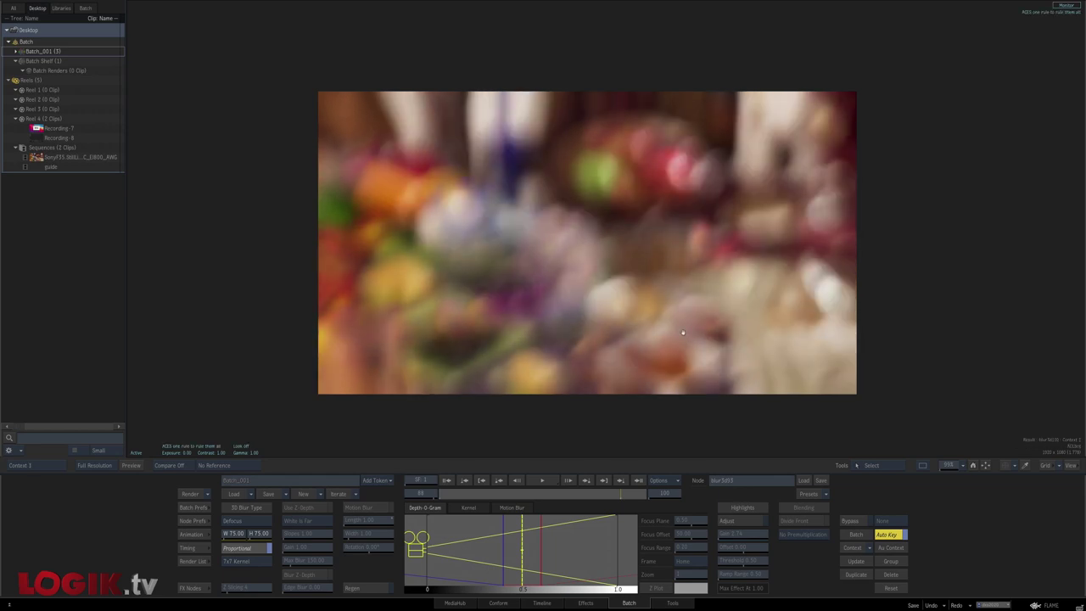
{"action": "key", "text": "3"}
{"action": "key", "text": "2"}
{"action": "key", "text": "1"}
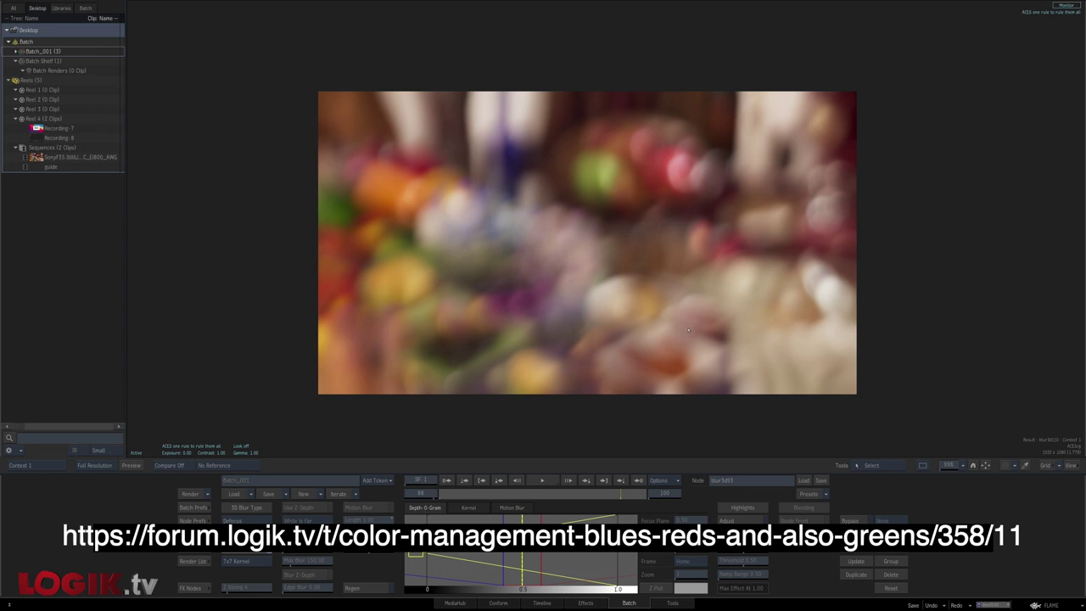
{"action": "key", "text": "Escape"}
Step: Copy the Colour Mgmt node to after the ACES2065_1 3D Blur and invert its transform to convert ACEScg back to ACES2065-1
{"action": "left_click_drag", "start_coordinate": [819, 245], "coordinate": [757, 321]}
{"action": "left_click", "coordinate": [407, 189]}
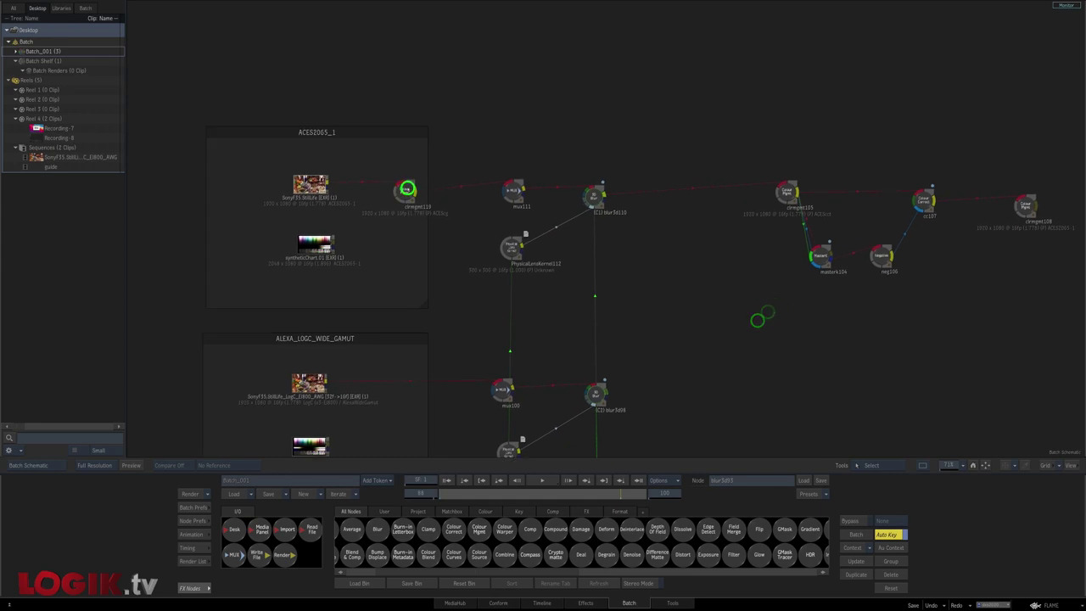
{"action": "left_click_drag", "start_coordinate": [407, 189], "coordinate": [680, 192]}
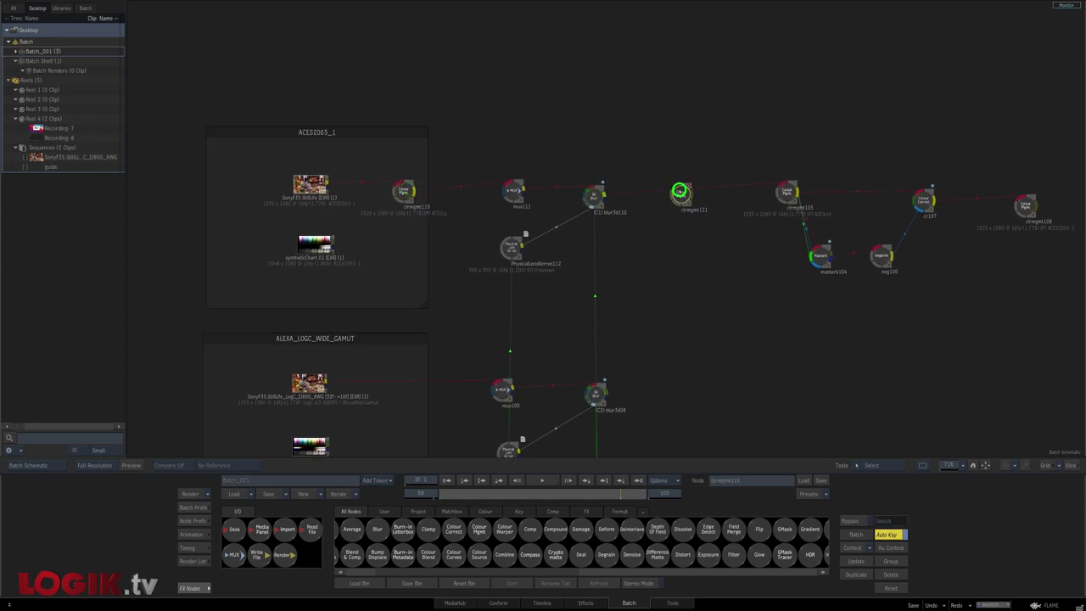
{"action": "double_click", "coordinate": [680, 190]}
{"action": "key", "text": "F4"}
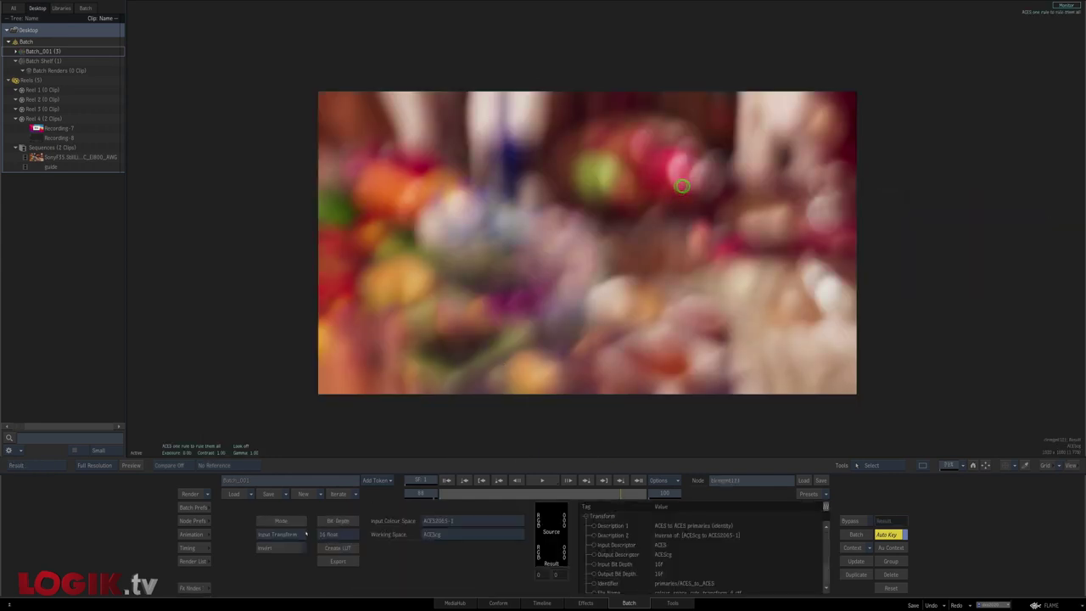
{"action": "left_click", "coordinate": [285, 547]}
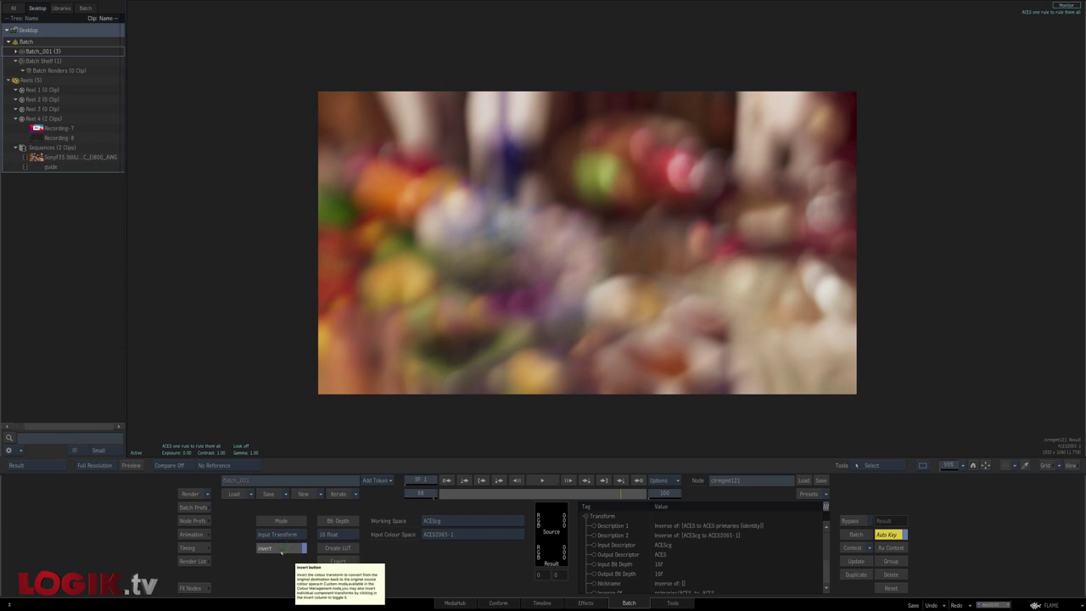
{"action": "key", "text": "Escape"}
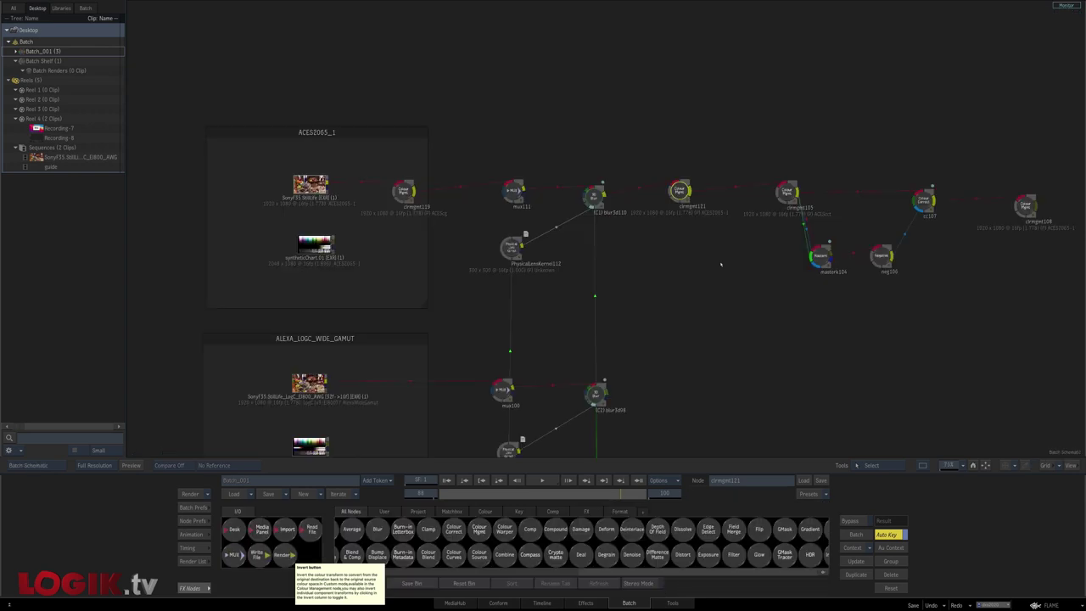
Step: View the synthetic chart in the ACES2065_1 group and inspect its dark gradient strips
{"action": "double_click", "coordinate": [315, 244]}
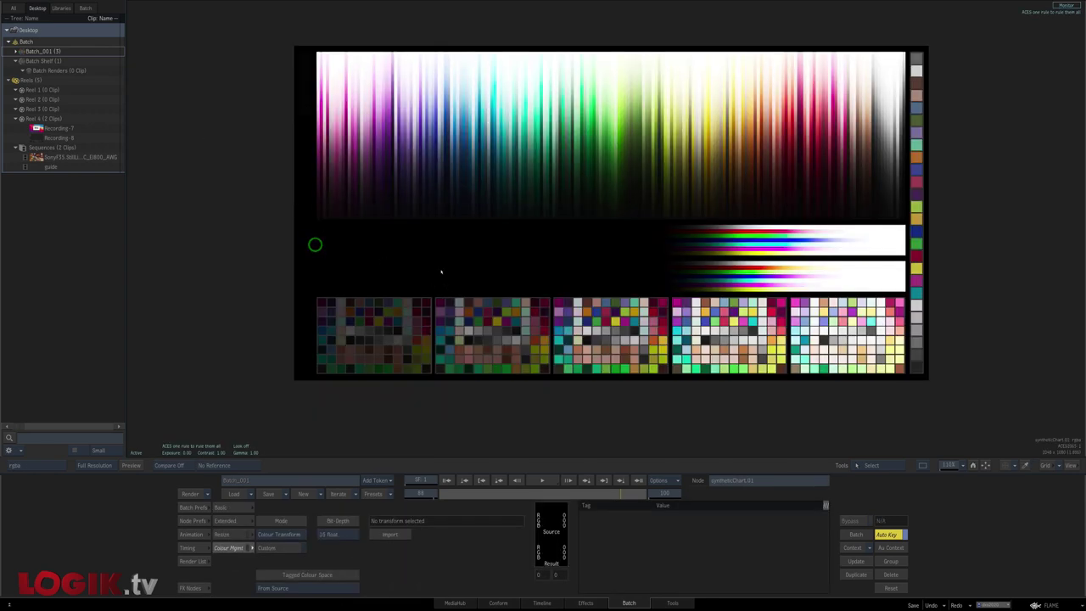
{"action": "left_click", "coordinate": [350, 252]}
{"action": "left_click_drag", "start_coordinate": [349, 252], "coordinate": [394, 249]}
{"action": "key", "text": "Escape"}
Step: Add a Colour Mgmt node after the ACES_CG synthetic chart, set its bit depth to 12-bit and view the result
{"action": "key", "text": "c"}
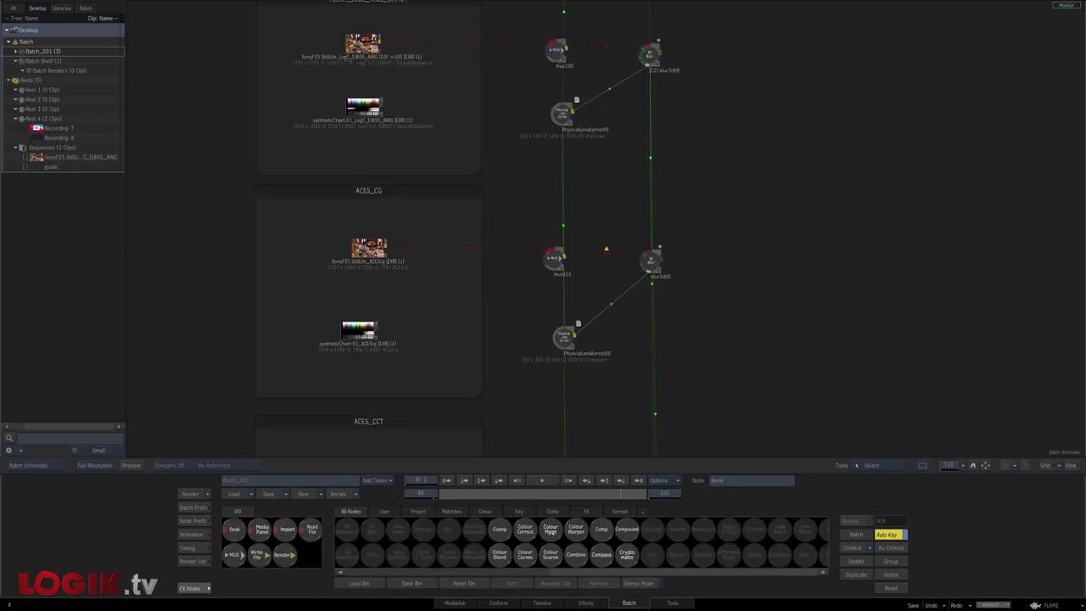
{"action": "left_click_drag", "start_coordinate": [551, 531], "coordinate": [447, 335]}
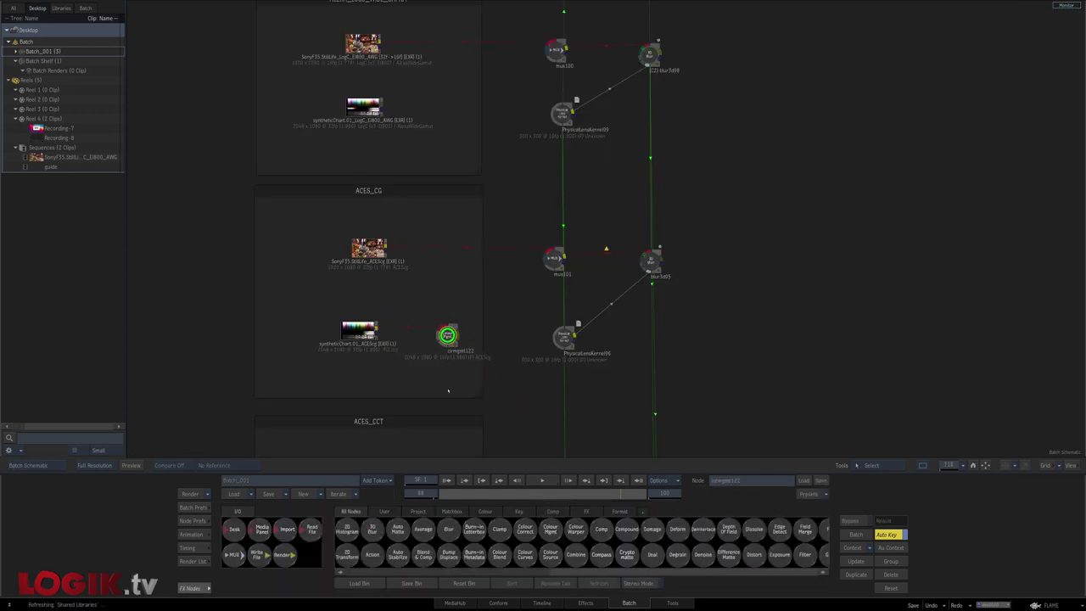
{"action": "double_click", "coordinate": [447, 335]}
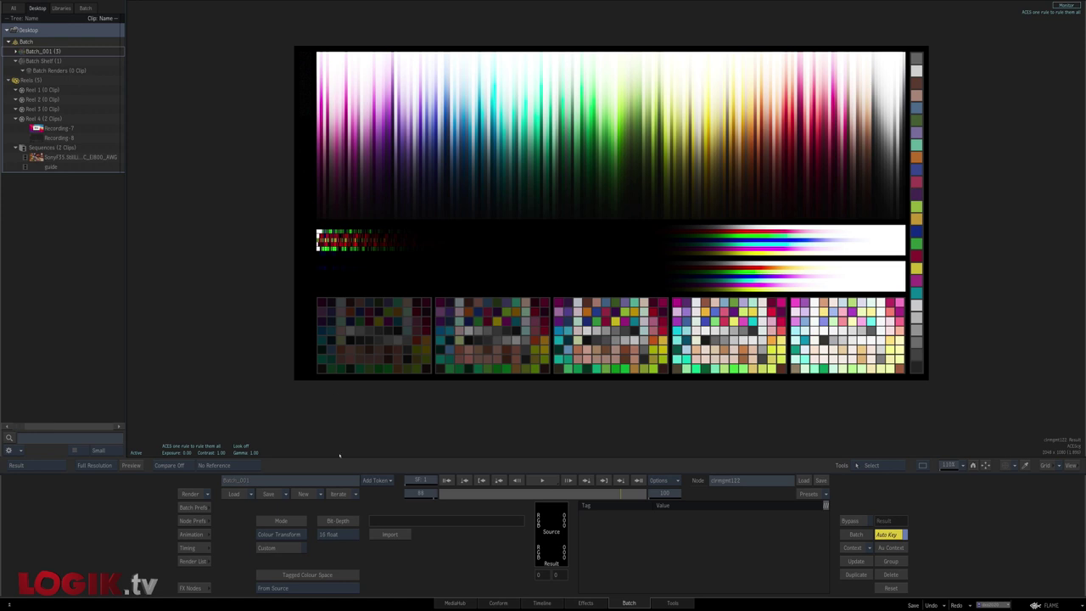
{"action": "left_click_drag", "start_coordinate": [342, 535], "coordinate": [341, 525]}
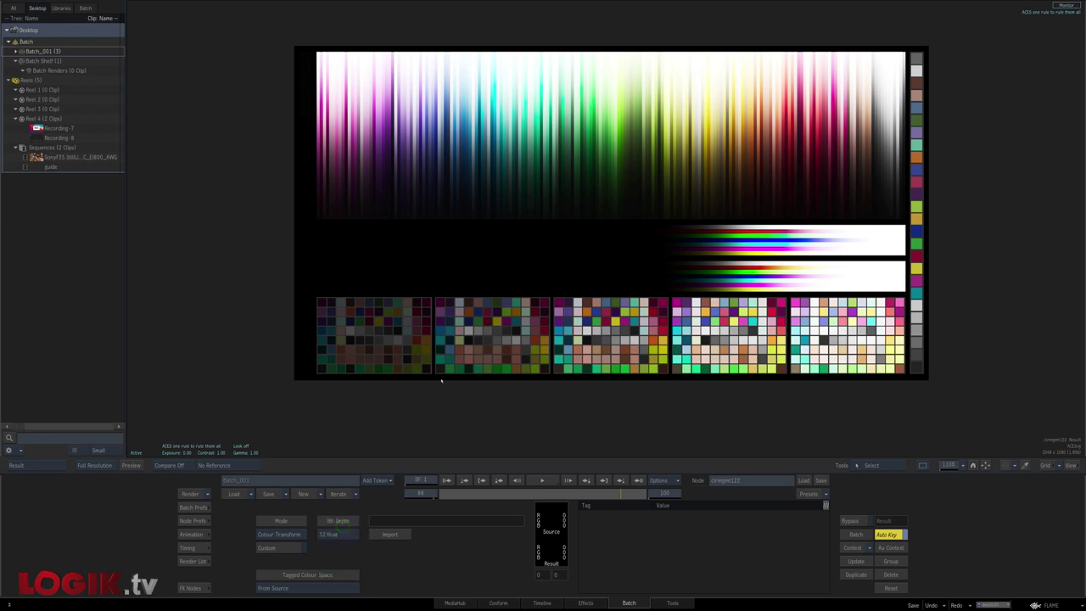
{"action": "key", "text": "F4"}
Step: Add a Colour Mgmt node in the REC_709 group and connect it between the still-life clip and its mux
{"action": "type", "text": "colou"}
{"action": "type", "text": "r"}
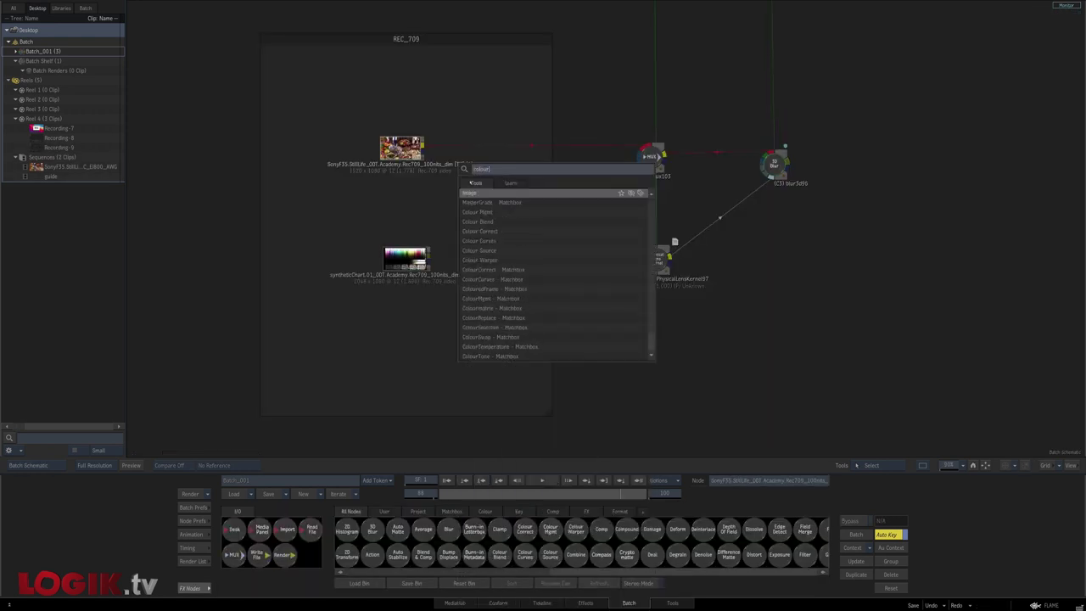
{"action": "key", "text": "Return"}
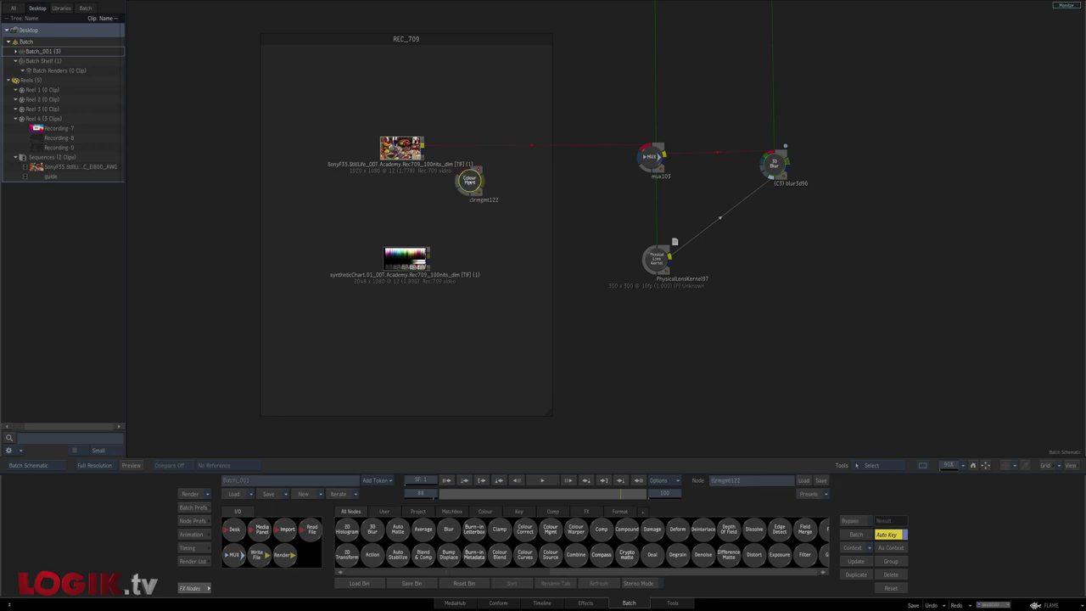
{"action": "left_click_drag", "start_coordinate": [470, 181], "coordinate": [500, 150]}
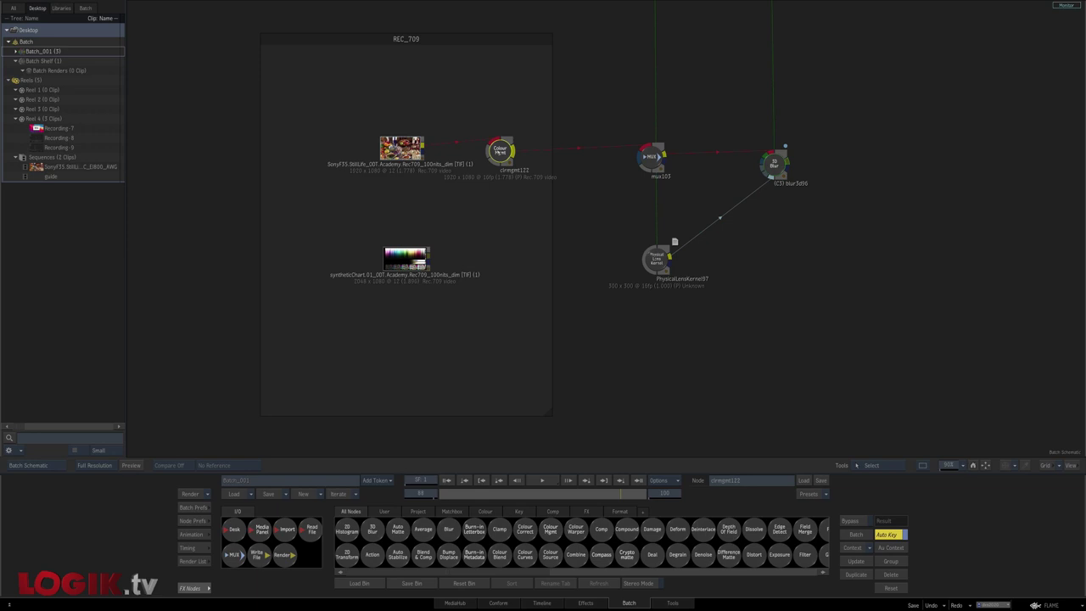
Step: Set the REC_709 Colour Mgmt node to Input Transform from the source colour space to ACEScg and view its result
{"action": "double_click", "coordinate": [499, 153]}
{"action": "left_click", "coordinate": [303, 533]}
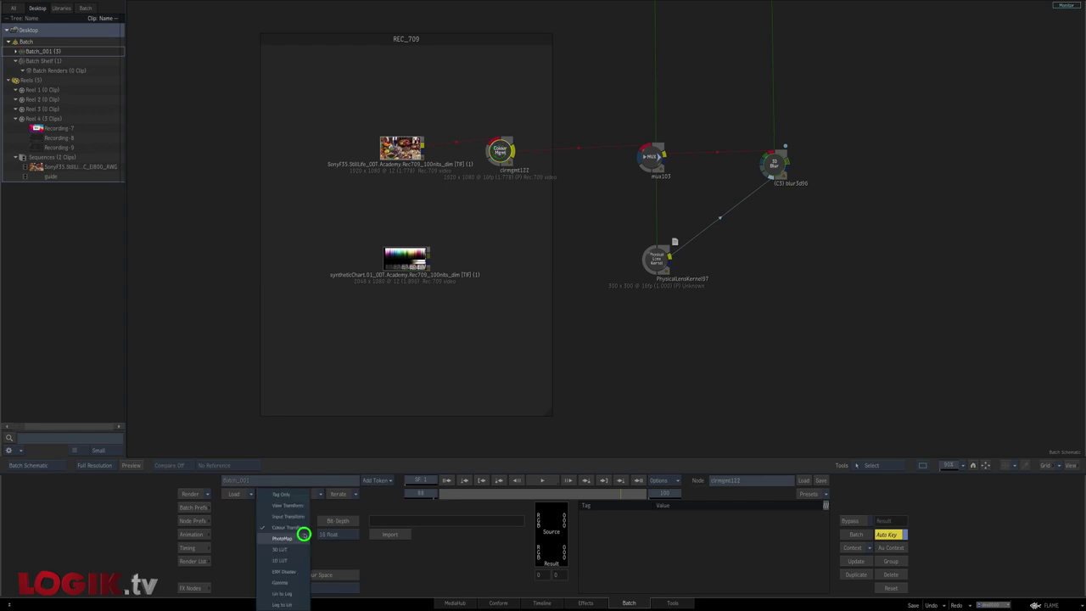
{"action": "left_click", "coordinate": [303, 518]}
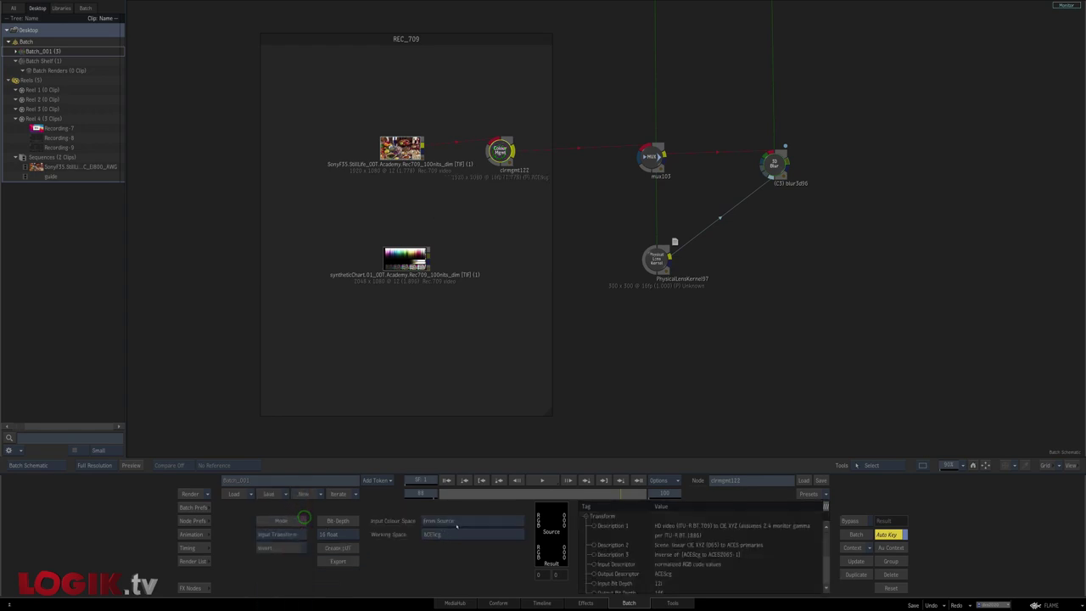
{"action": "left_click", "coordinate": [500, 151]}
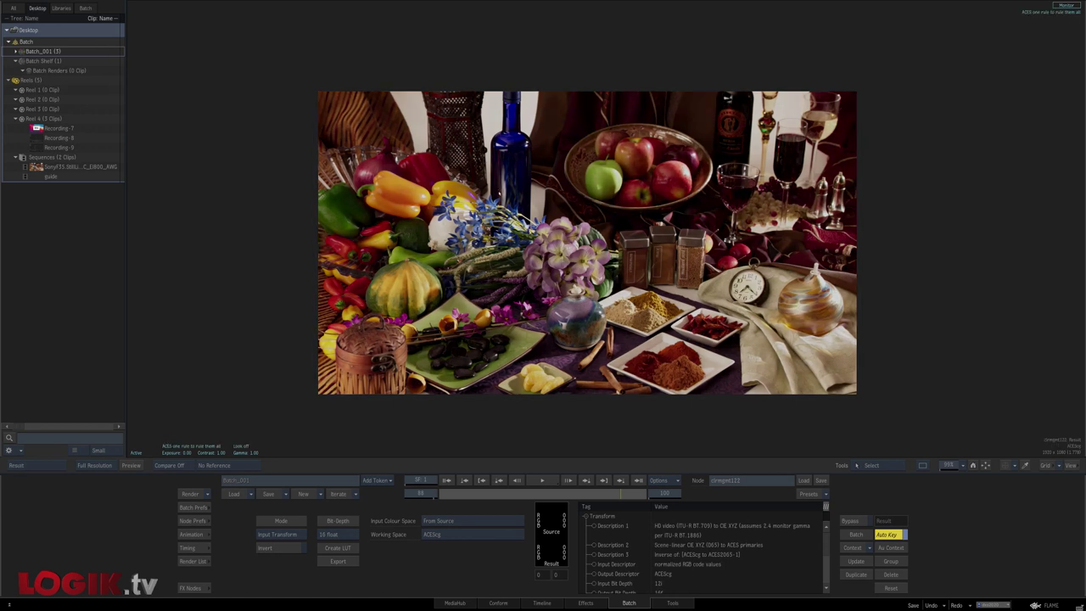
Step: Compare the Colour Mgmt node's Rec.709 input with its ACEScg result, sampling a bright highlight on the glass ornament
{"action": "key", "text": "F1"}
{"action": "left_click", "coordinate": [835, 297]}
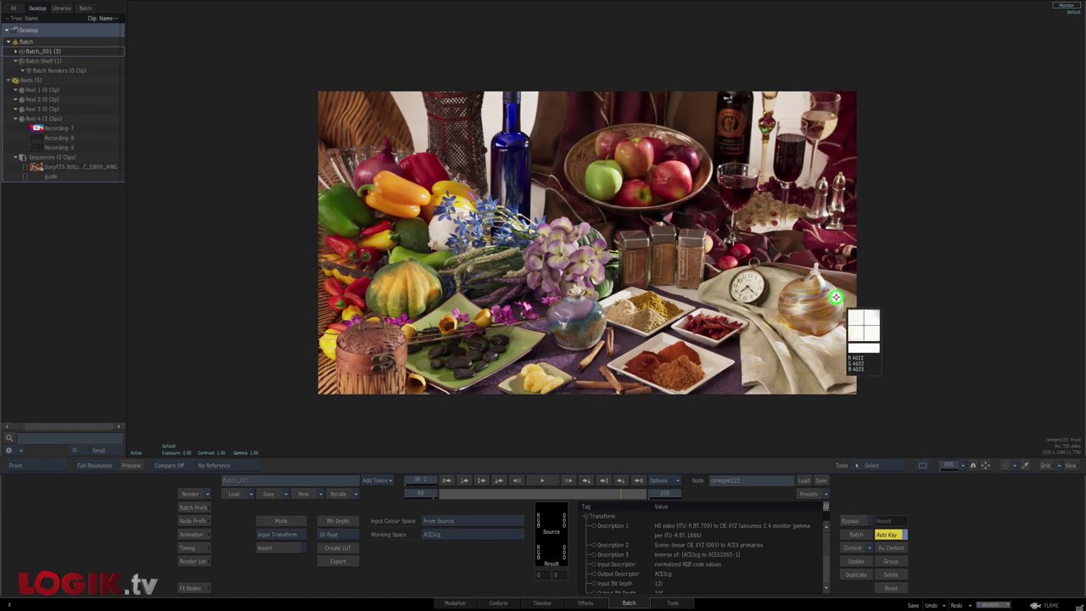
{"action": "key", "text": "F4"}
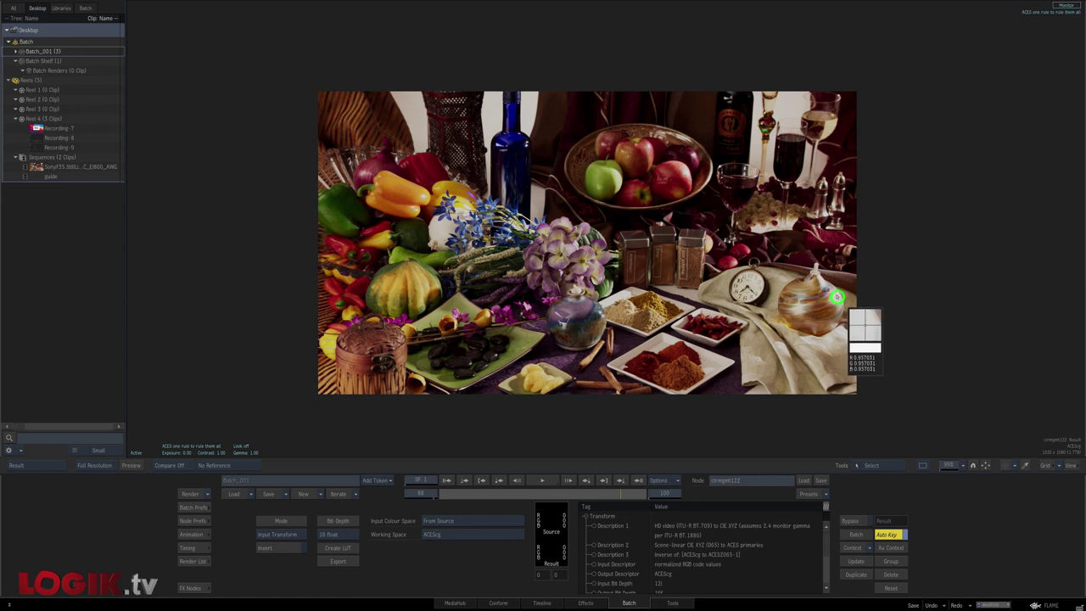
{"action": "key", "text": "F1"}
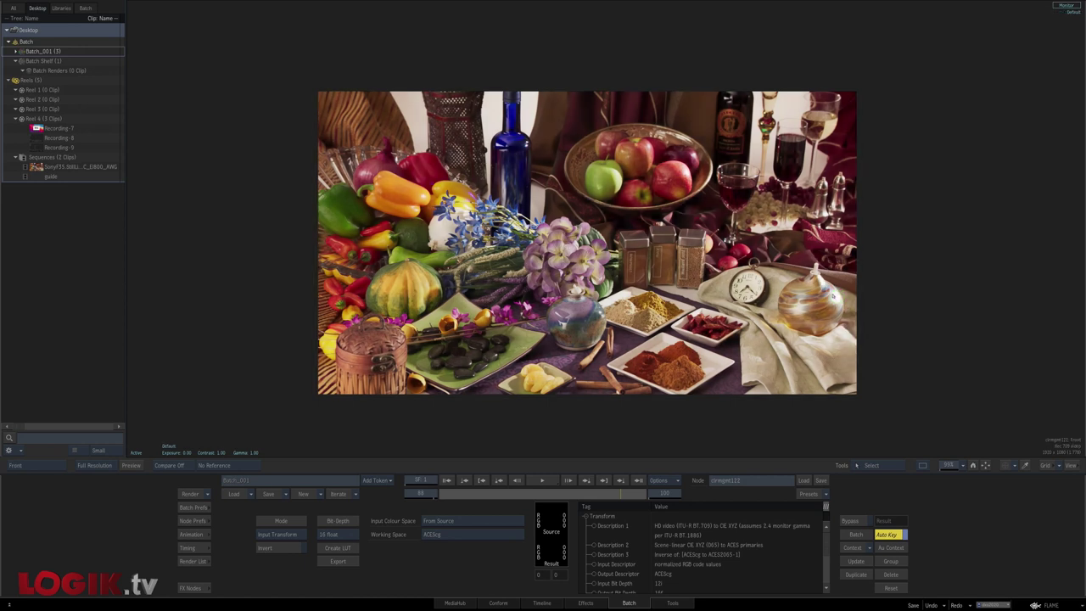
Step: Compare the Colour Mgmt node's Rec.709 source with its ACEScg Input Transform result on the still-life image
{"action": "key", "text": "F4"}
{"action": "key", "text": "F1"}
{"action": "key", "text": "F4"}
{"action": "key", "text": "F1"}
{"action": "key", "text": "F4"}
{"action": "key", "text": "F1"}
{"action": "key", "text": "F4"}
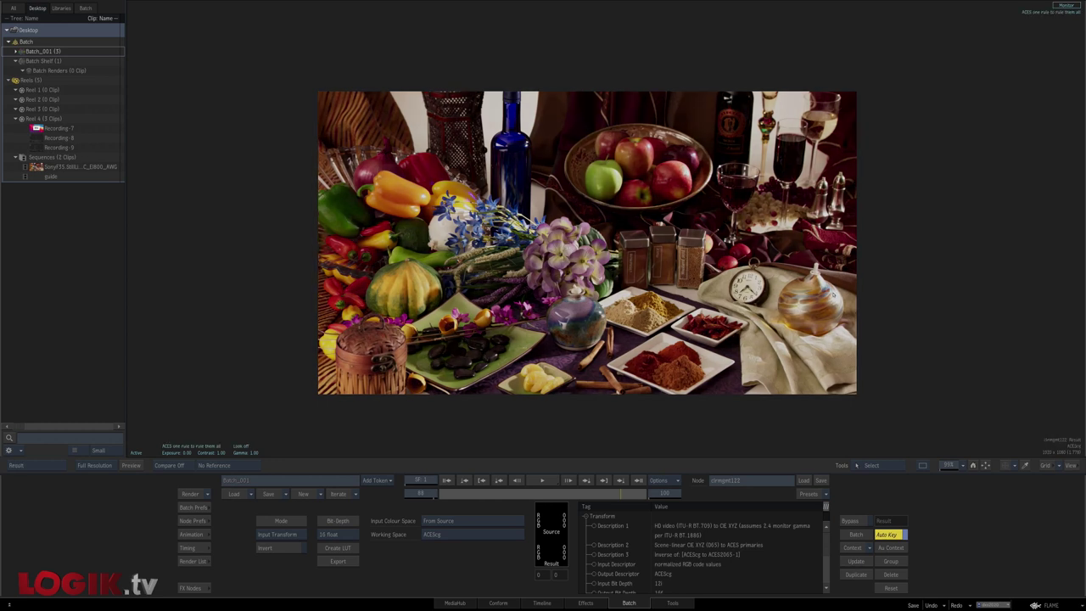
Step: Switch the REC_709 Colour Mgmt node to View Transform mode with Rec.709 video as its tagged colour space
{"action": "left_click", "coordinate": [296, 530]}
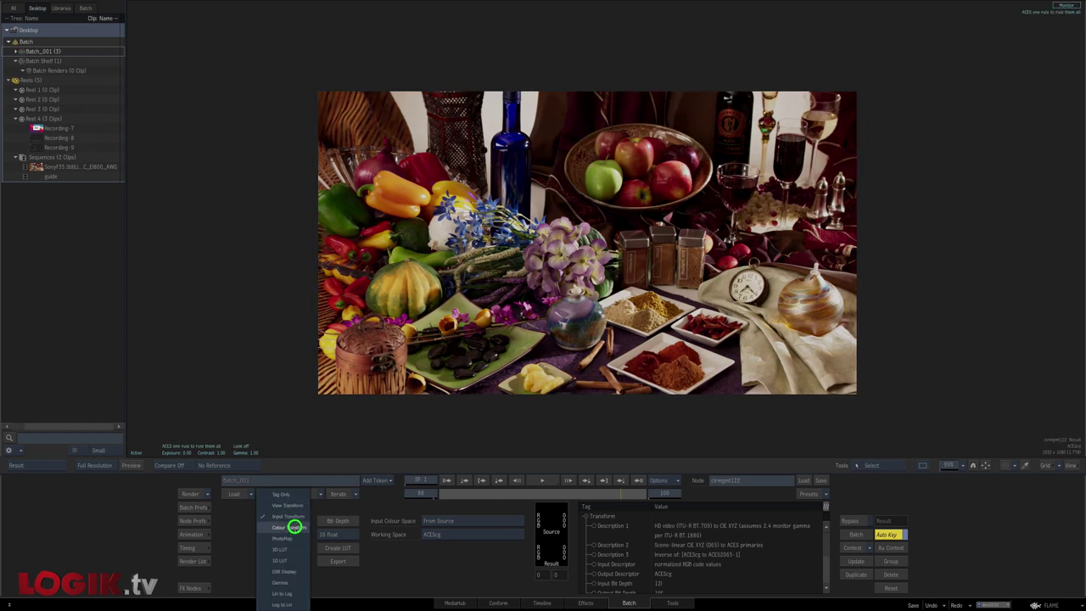
{"action": "left_click", "coordinate": [292, 508]}
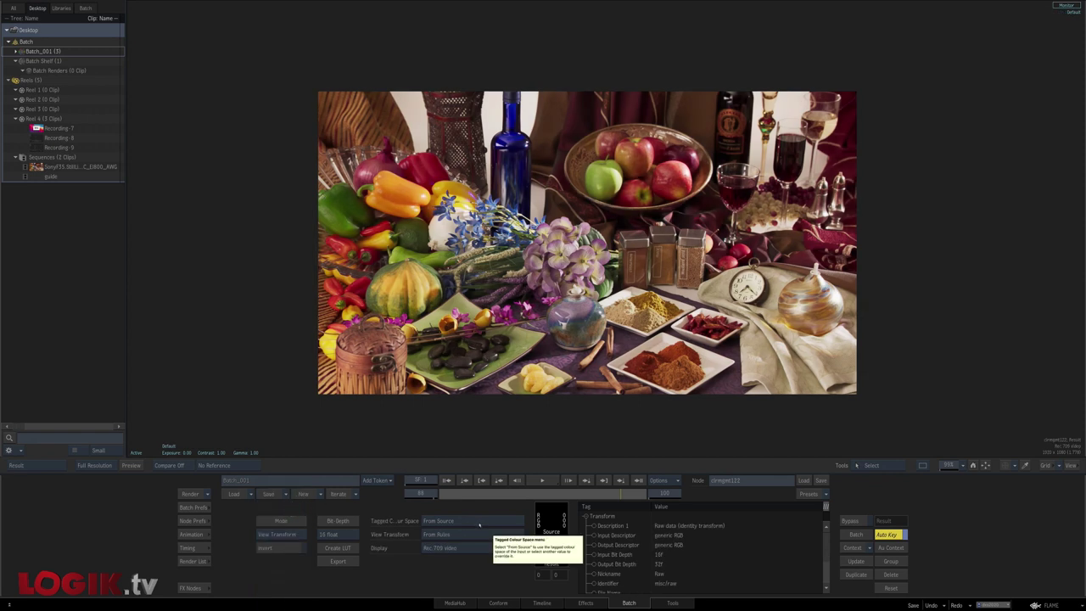
{"action": "left_click", "coordinate": [480, 519]}
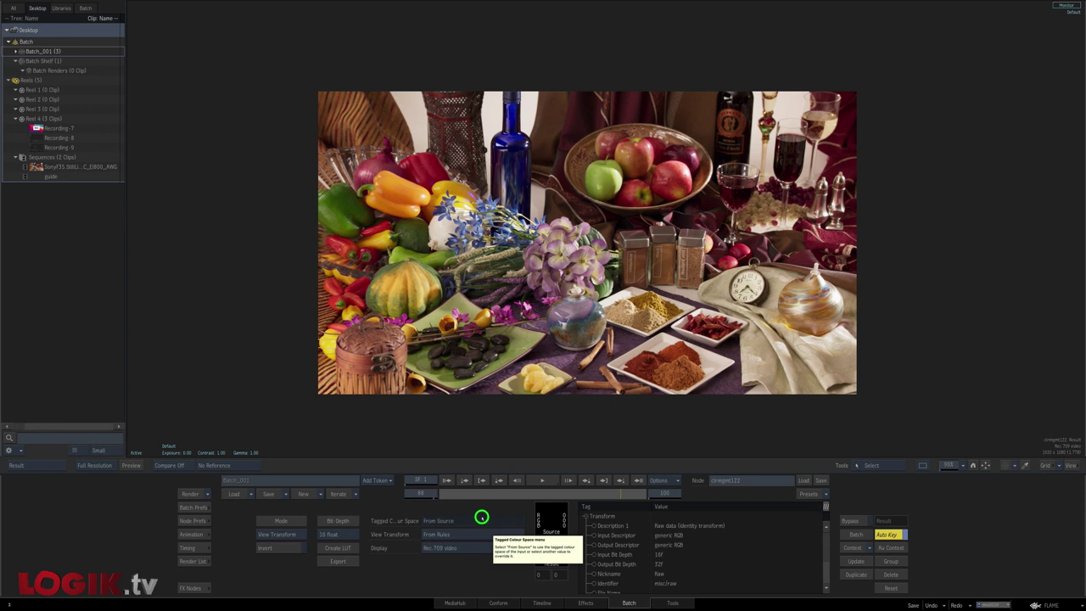
{"action": "mouse_move", "coordinate": [480, 500]}
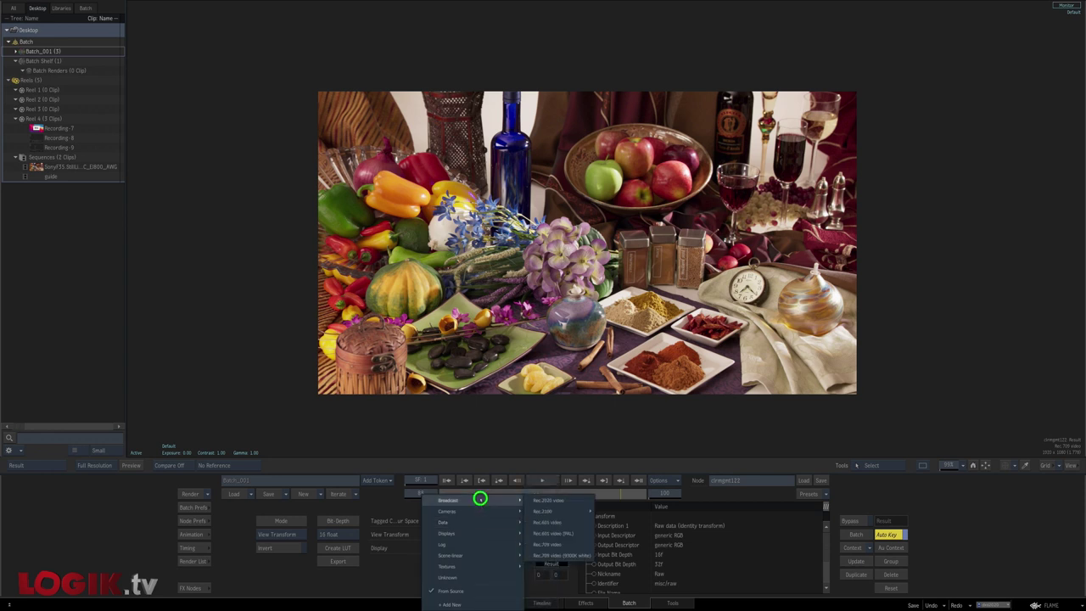
{"action": "left_click", "coordinate": [551, 543]}
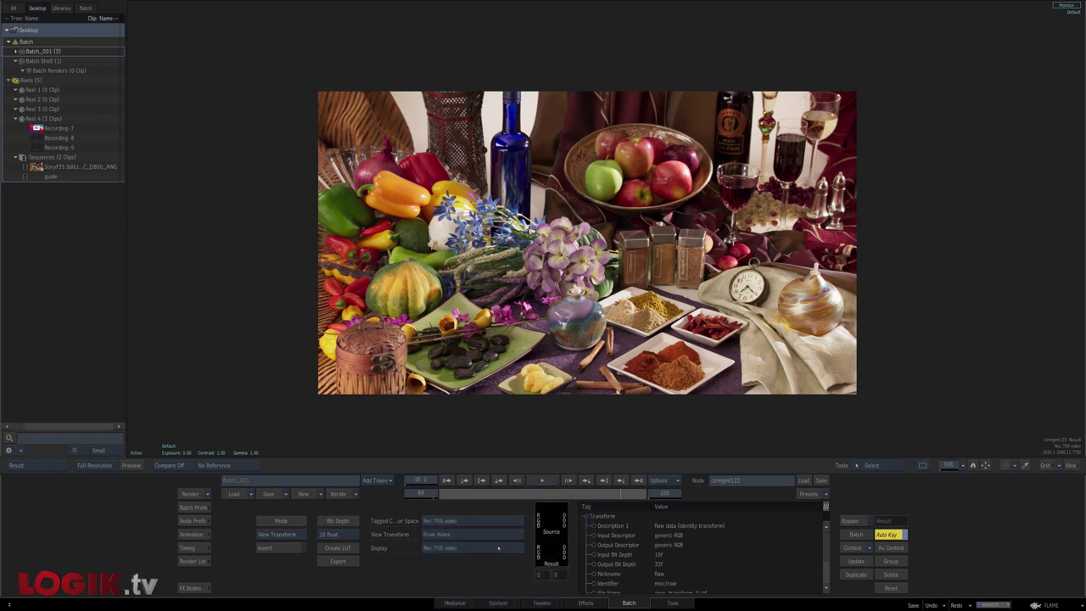
Step: Change the tagged colour space to ACEScg, keep the Rec.709 video display, and invert the view transform
{"action": "left_click", "coordinate": [474, 544]}
{"action": "mouse_move", "coordinate": [463, 559]}
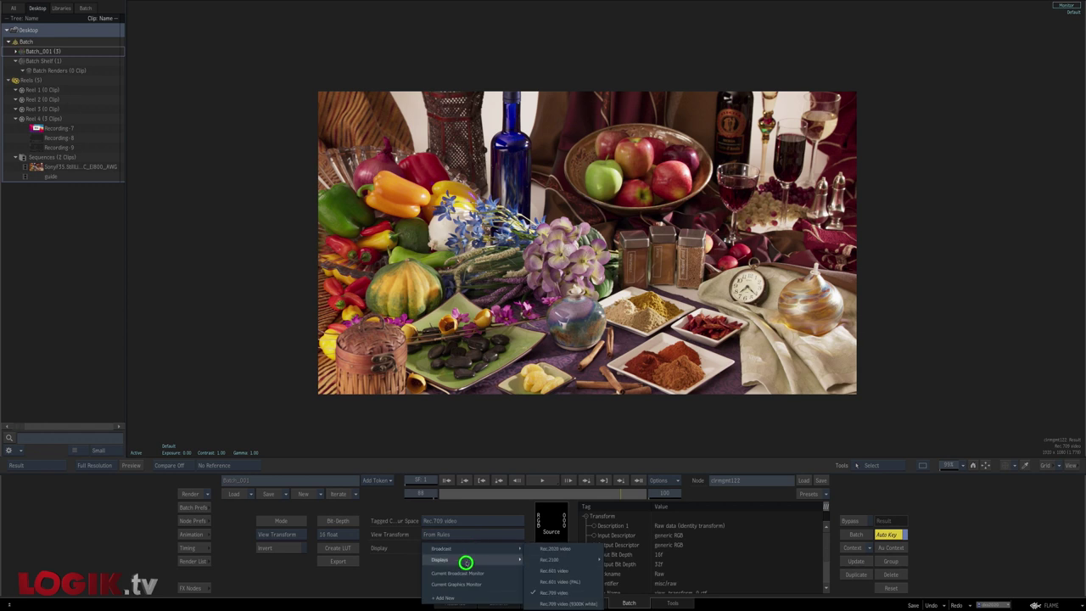
{"action": "left_click", "coordinate": [397, 552]}
{"action": "left_click", "coordinate": [451, 520]}
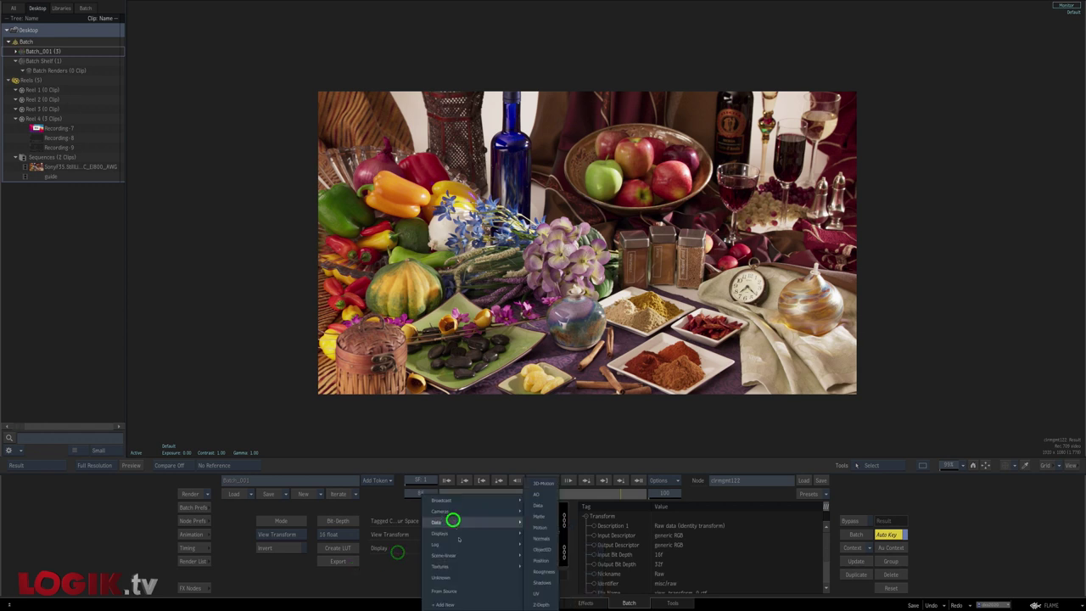
{"action": "left_click", "coordinate": [548, 539]}
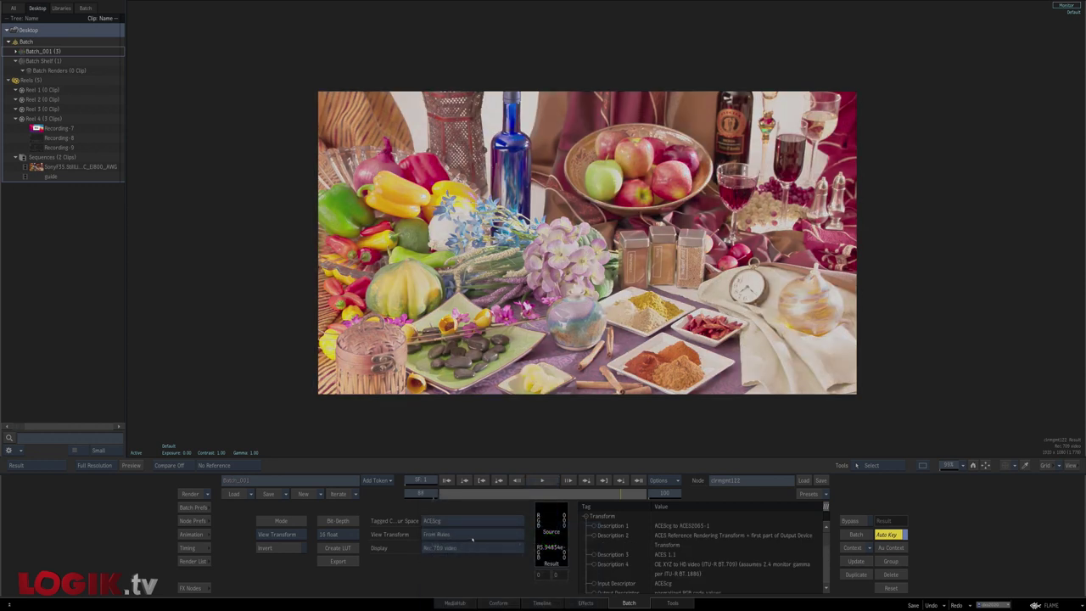
{"action": "left_click", "coordinate": [265, 548]}
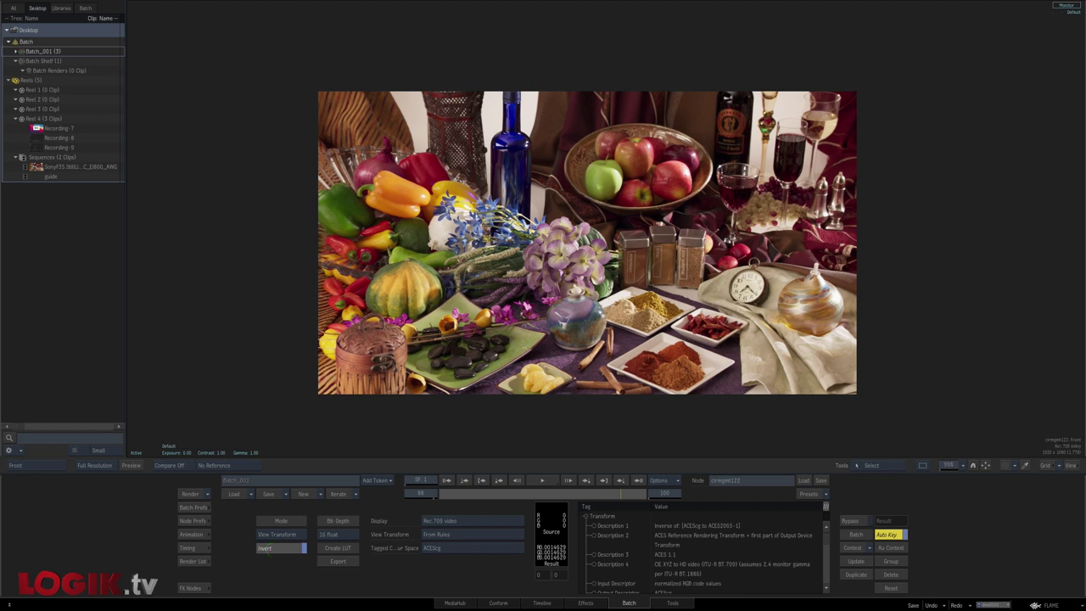
Step: Compare the Rec.709 source with the inverted view transform result, sampling the bright highlight on the glass ornament in both
{"action": "key", "text": "F1"}
{"action": "left_click", "coordinate": [835, 296]}
{"action": "key", "text": "F4"}
{"action": "left_click", "coordinate": [835, 296]}
{"action": "key", "text": "F1"}
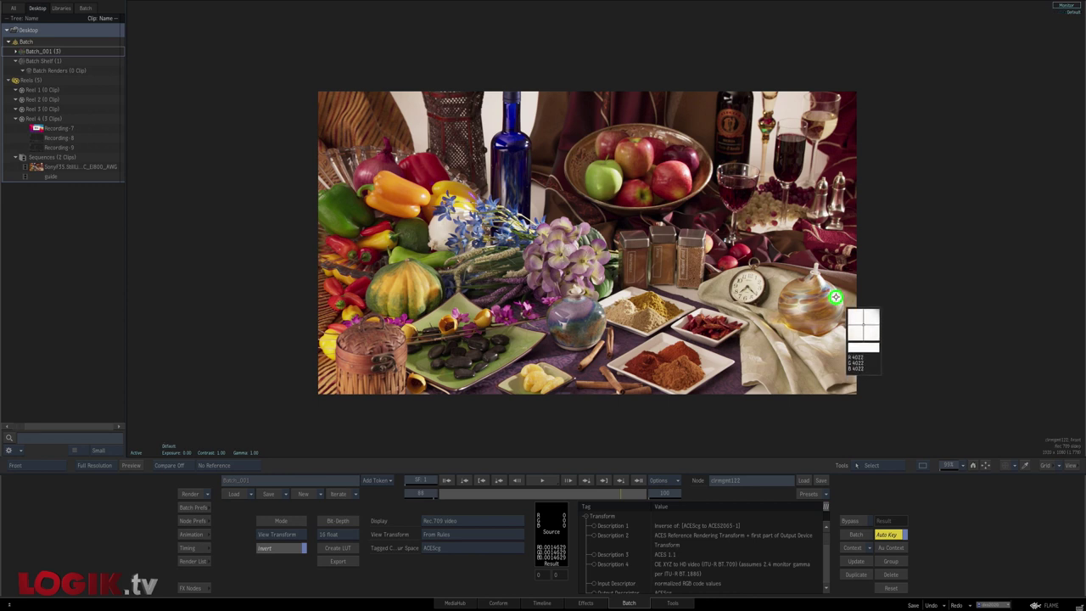
{"action": "key", "text": "F4"}
{"action": "key", "text": "i"}
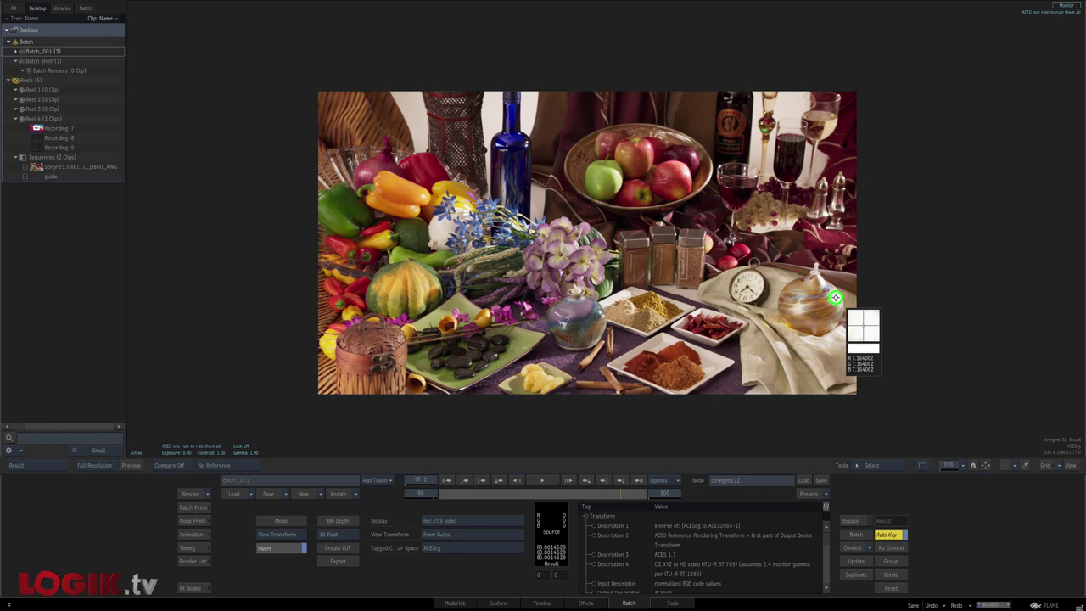
{"action": "key", "text": "i"}
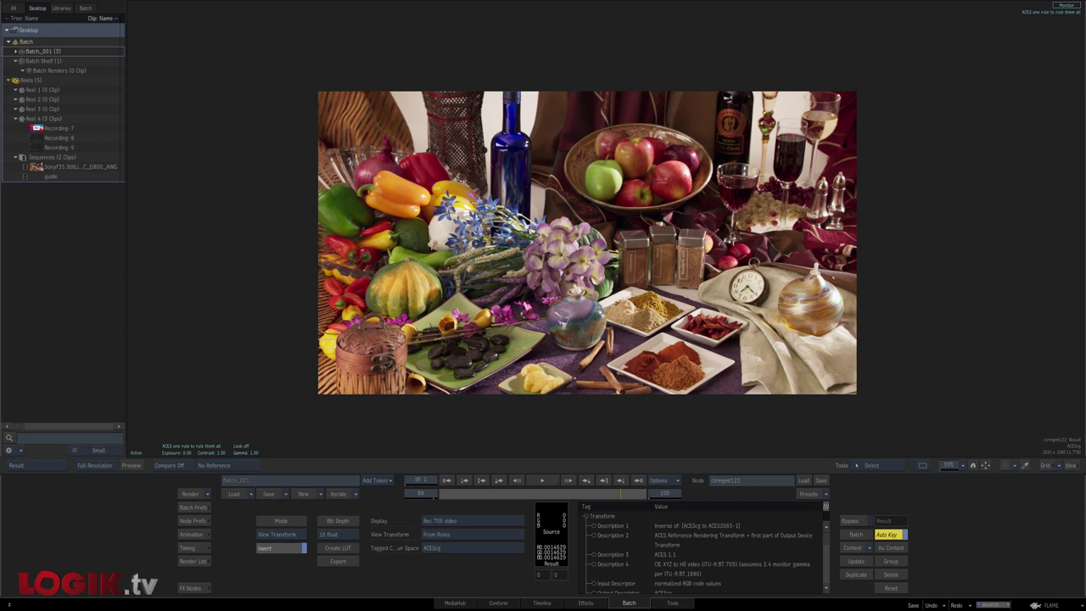
{"action": "key", "text": "Escape"}
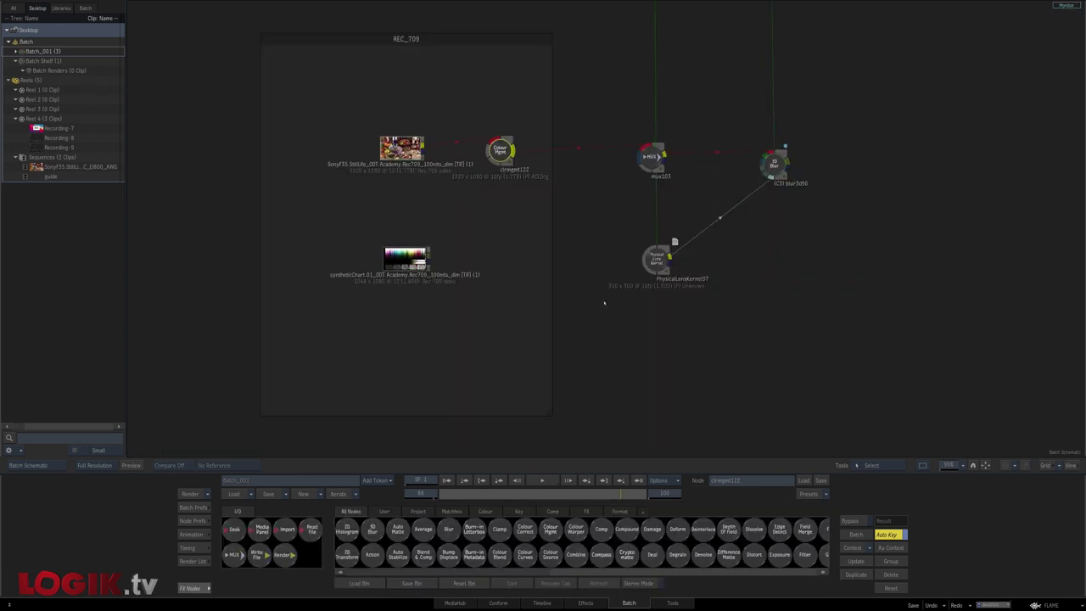
Step: Set the REC_709 Colour Mgmt node back to Input Transform and browse the Log options for its input colour space
{"action": "key", "text": "F1"}
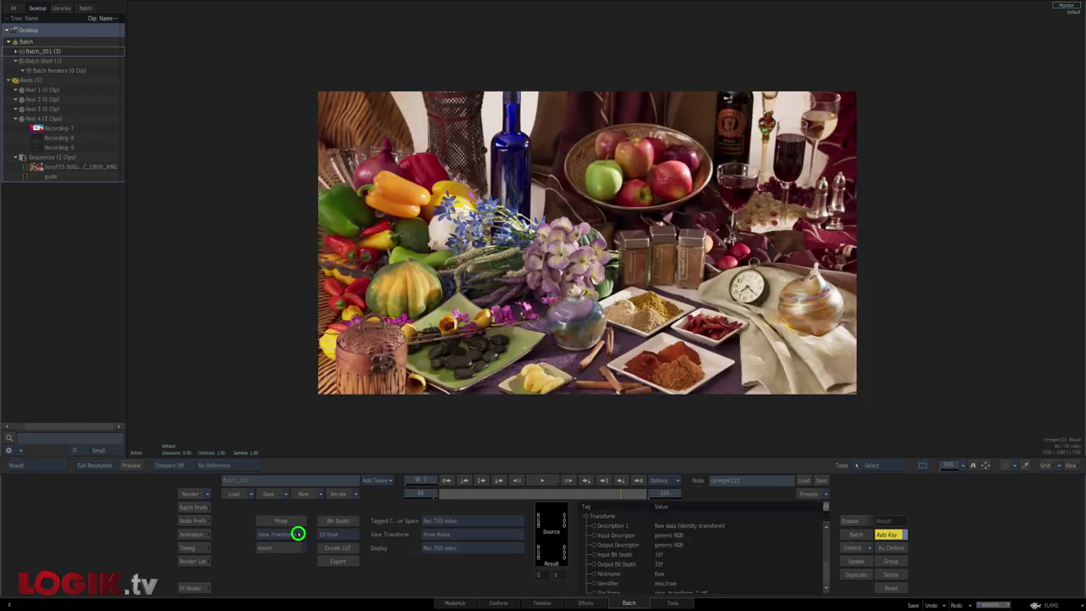
{"action": "left_click", "coordinate": [296, 529]}
{"action": "left_click", "coordinate": [299, 516]}
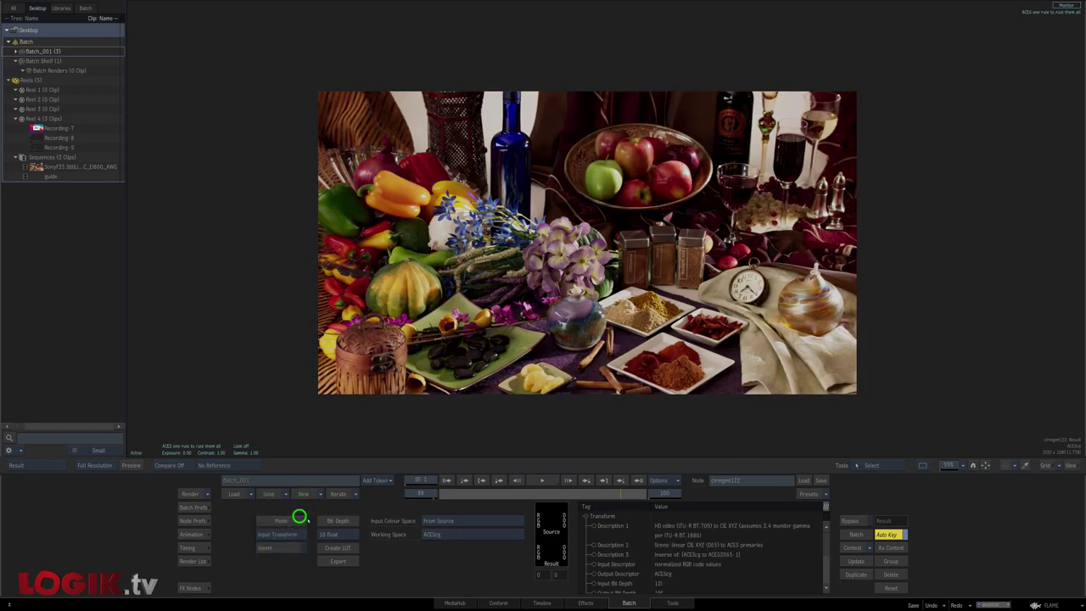
{"action": "left_click", "coordinate": [467, 521]}
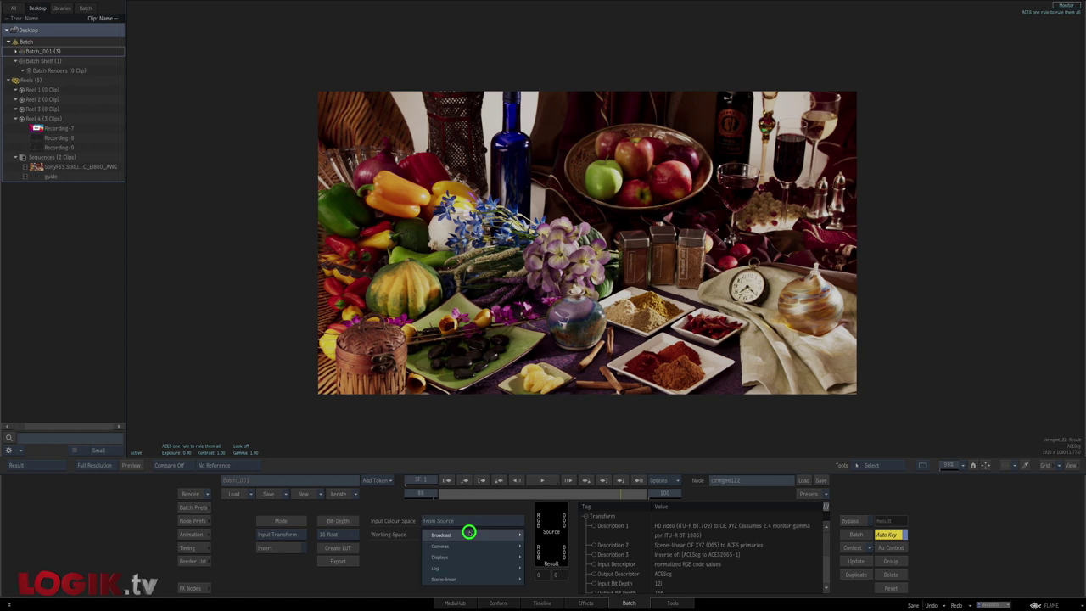
{"action": "mouse_move", "coordinate": [474, 568]}
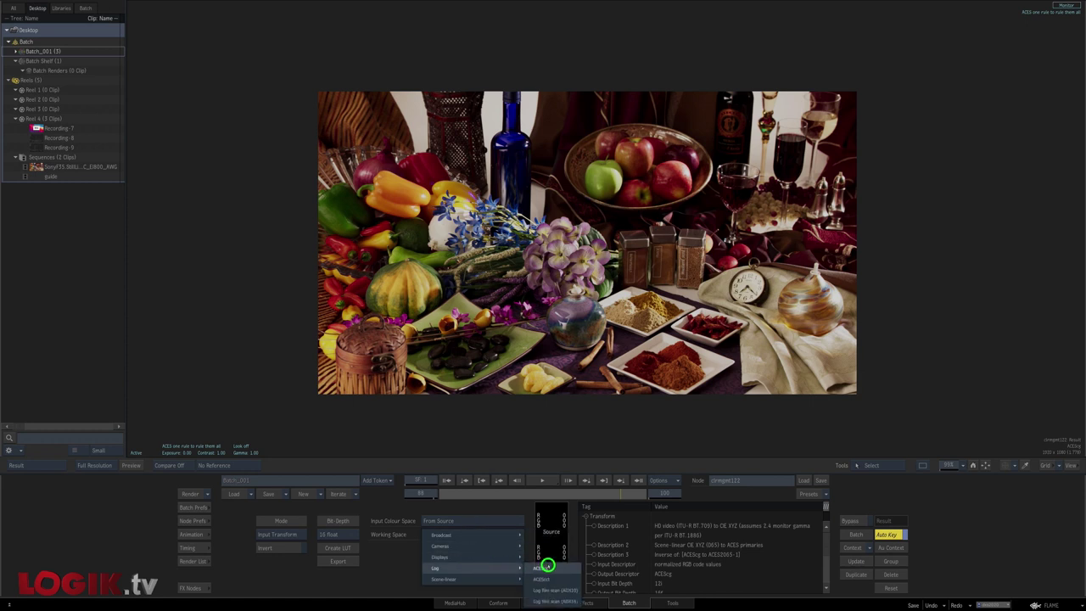
{"action": "left_click", "coordinate": [548, 575]}
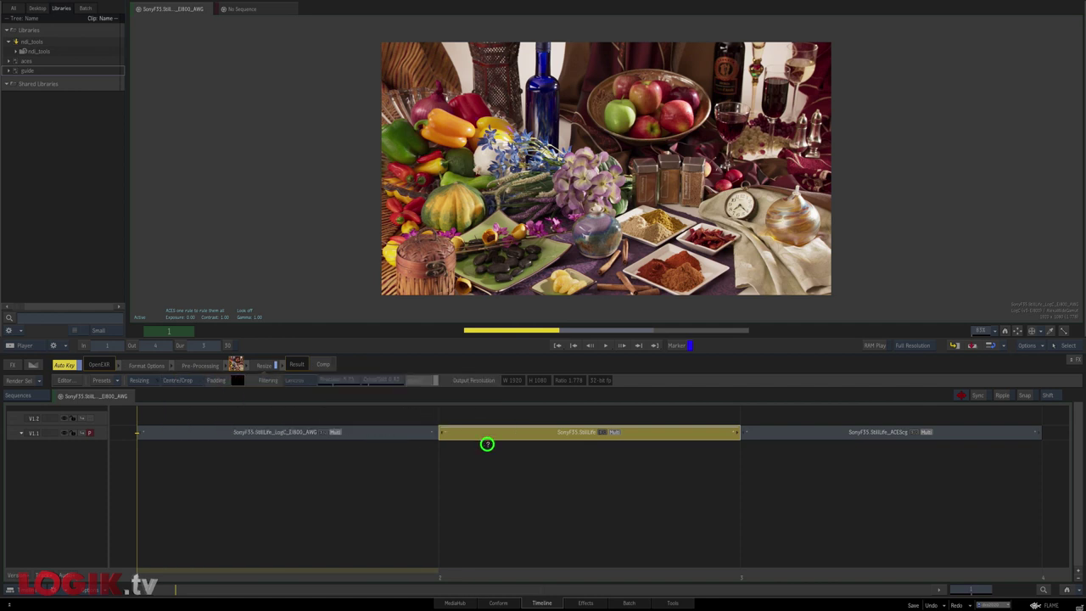
Step: Add a Colour Mgmt effect to the V1.2 gap above the three still-life clips and set it to View Transform with Rec.709 video display
{"action": "mouse_move", "coordinate": [492, 435]}
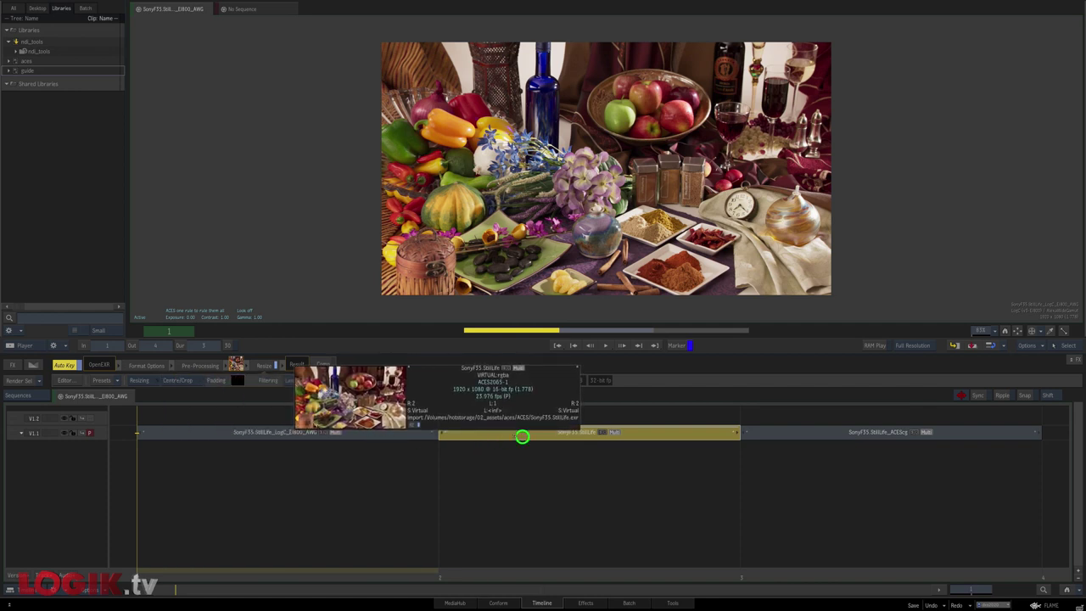
{"action": "mouse_move", "coordinate": [877, 433]}
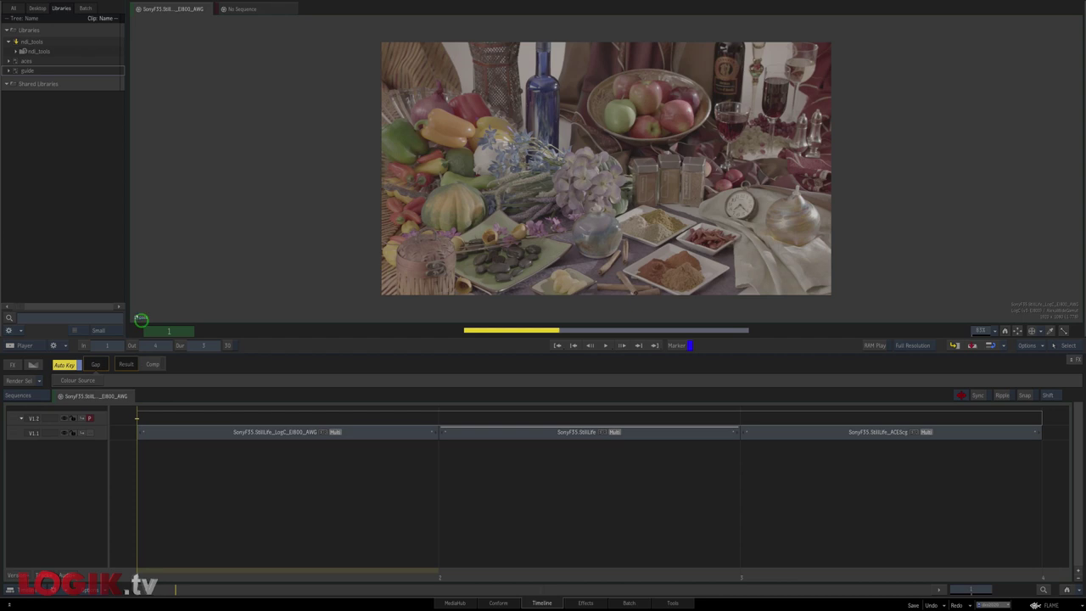
{"action": "left_click", "coordinate": [140, 316]}
{"action": "left_click", "coordinate": [436, 419]}
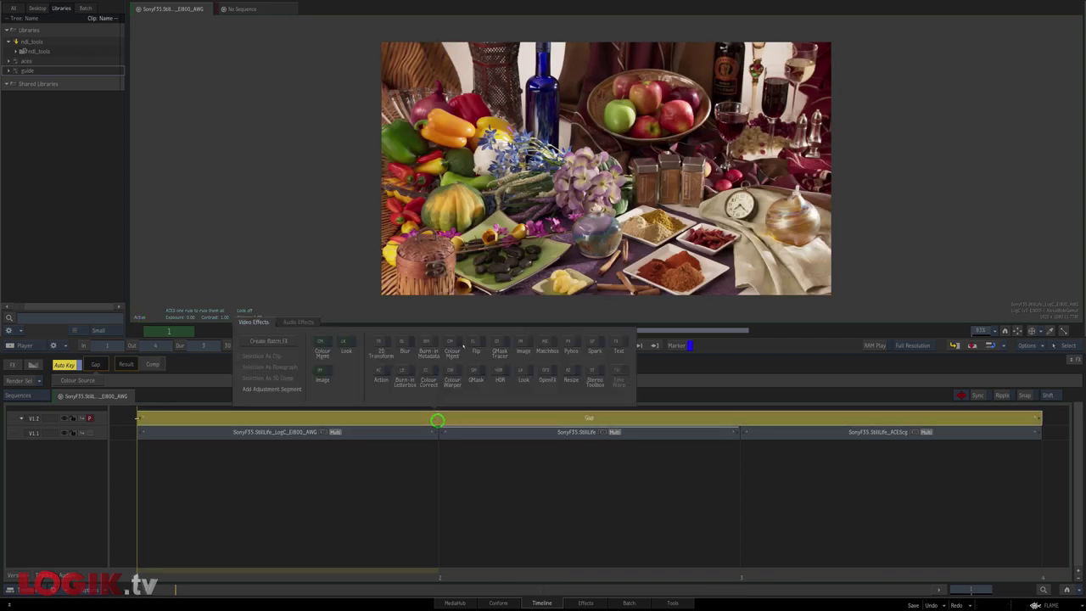
{"action": "left_click", "coordinate": [452, 347]}
{"action": "left_click", "coordinate": [154, 365]}
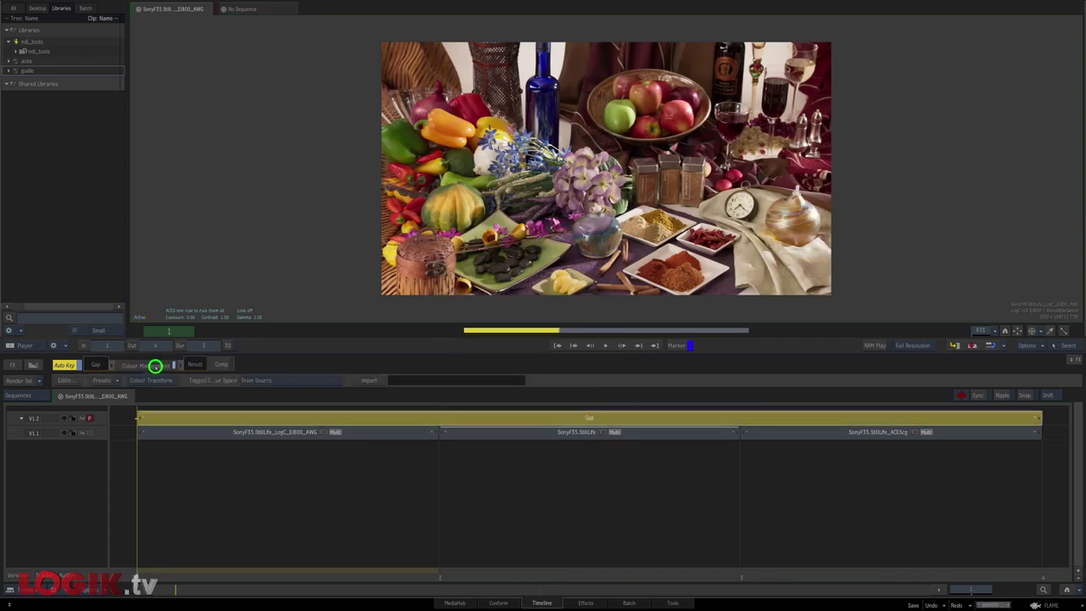
{"action": "left_click", "coordinate": [162, 361]}
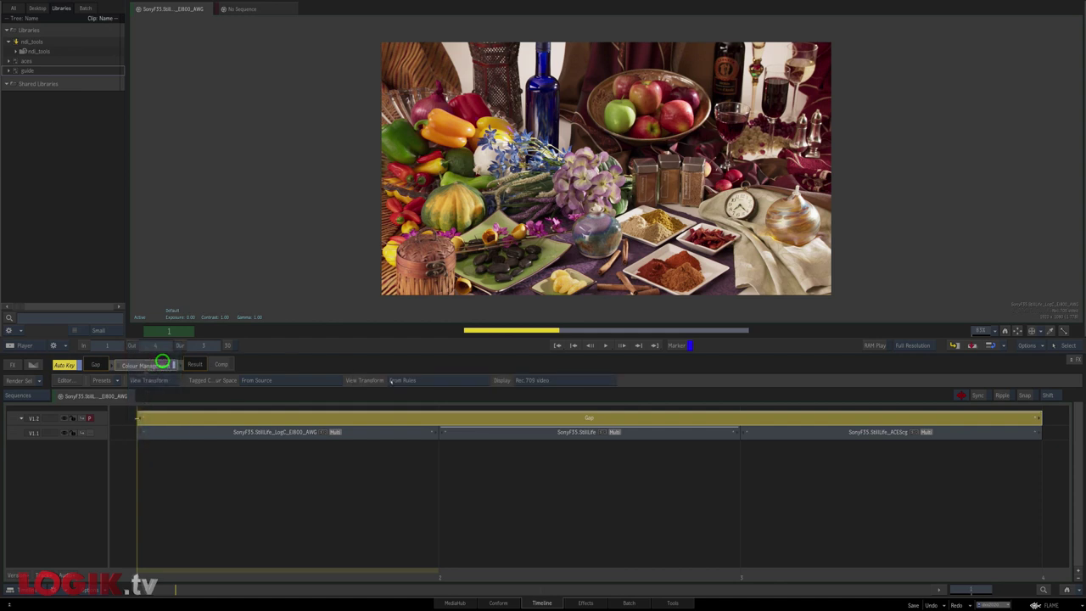
Step: Step back and forth through the three still-life clips to compare their appearance with the viewing transform active
{"action": "left_click", "coordinate": [179, 316]}
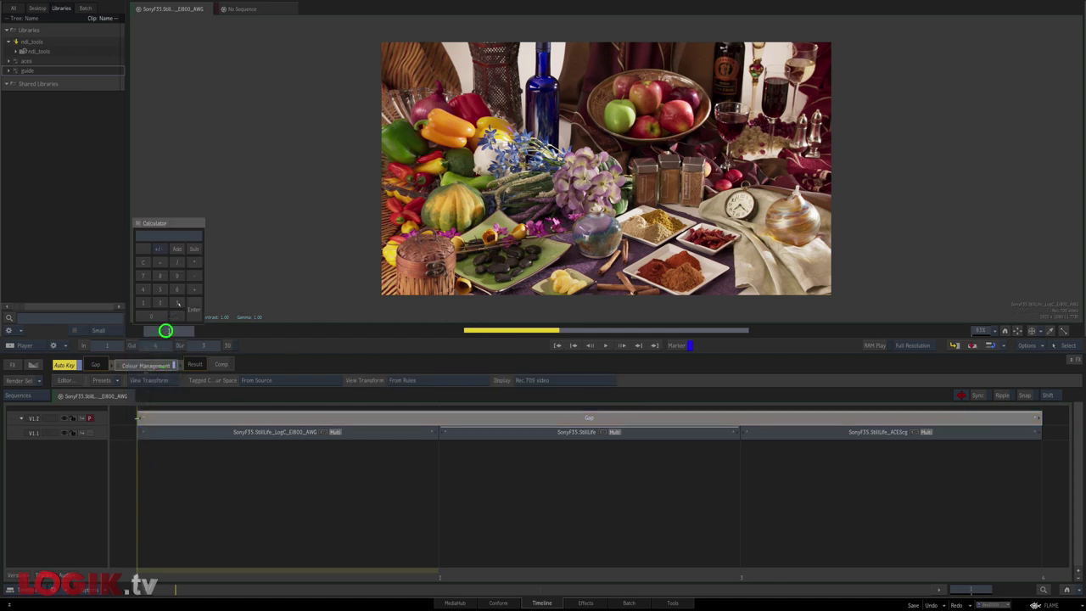
{"action": "left_click", "coordinate": [238, 296]}
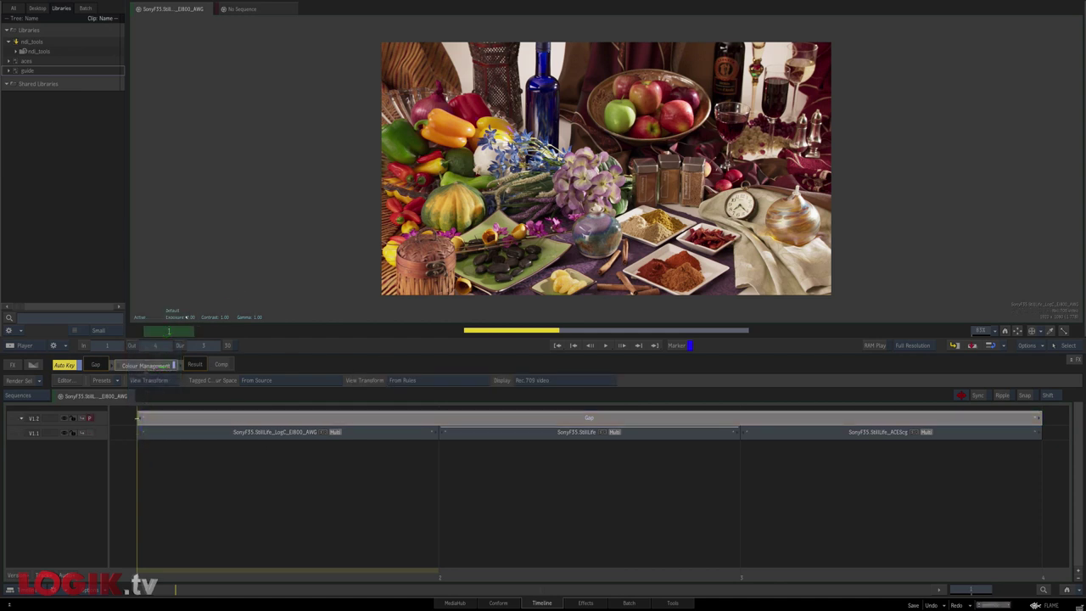
{"action": "key", "text": "Right"}
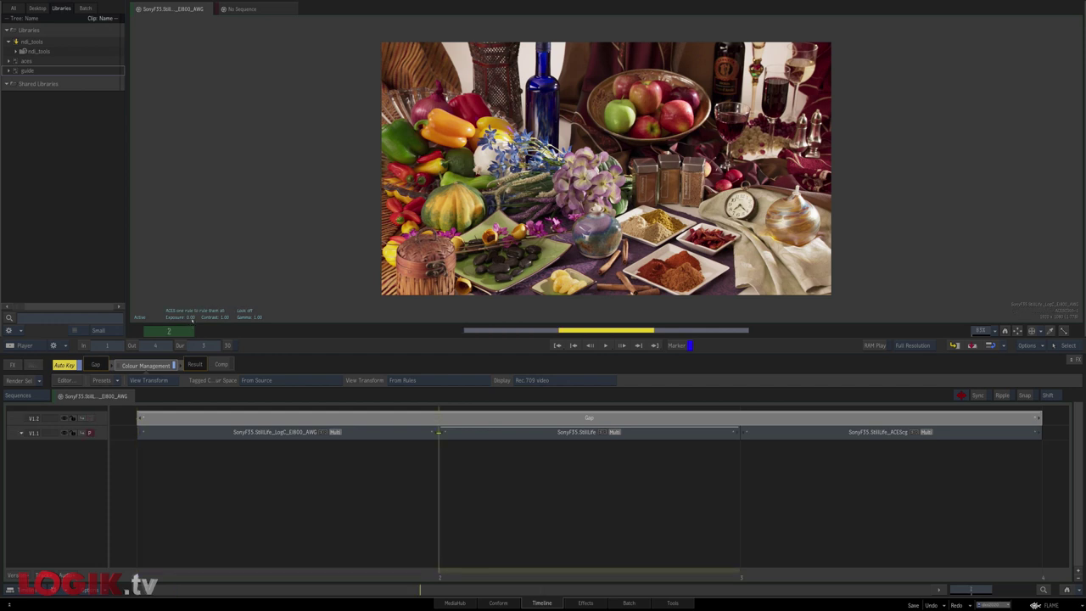
{"action": "key", "text": "Right"}
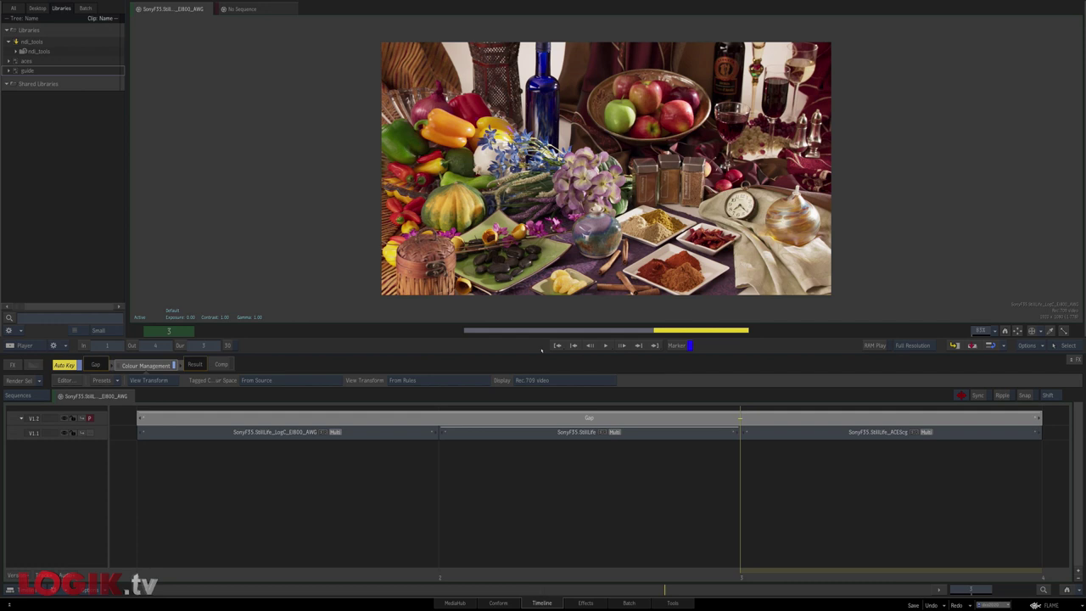
{"action": "key", "text": "Left"}
{"action": "key", "text": "Left"}
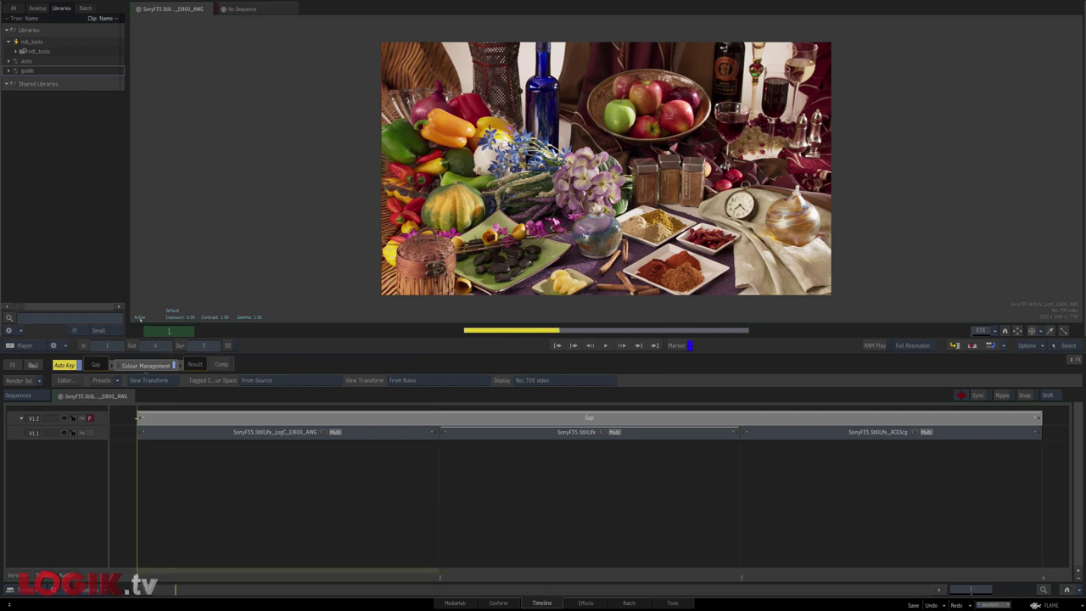
{"action": "key", "text": "Right"}
{"action": "key", "text": "Right"}
{"action": "key", "text": "Right"}
Step: Bypass the viewing transform and step through the three clips with the V1.2 view transform applied
{"action": "left_click", "coordinate": [141, 316]}
{"action": "key", "text": "Right"}
{"action": "key", "text": "Right"}
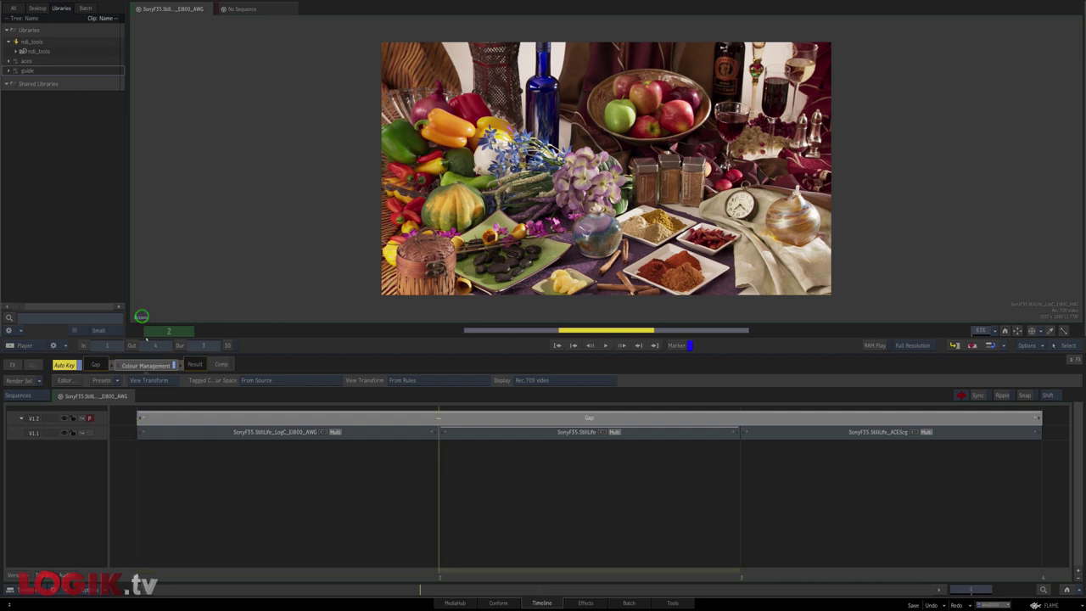
{"action": "key", "text": "Left"}
{"action": "key", "text": "Left"}
Step: Switch the view to track V1.1 and step through the untransformed clips with the viewing transform bypassed
{"action": "key", "text": "Page_Down"}
{"action": "key", "text": "Right"}
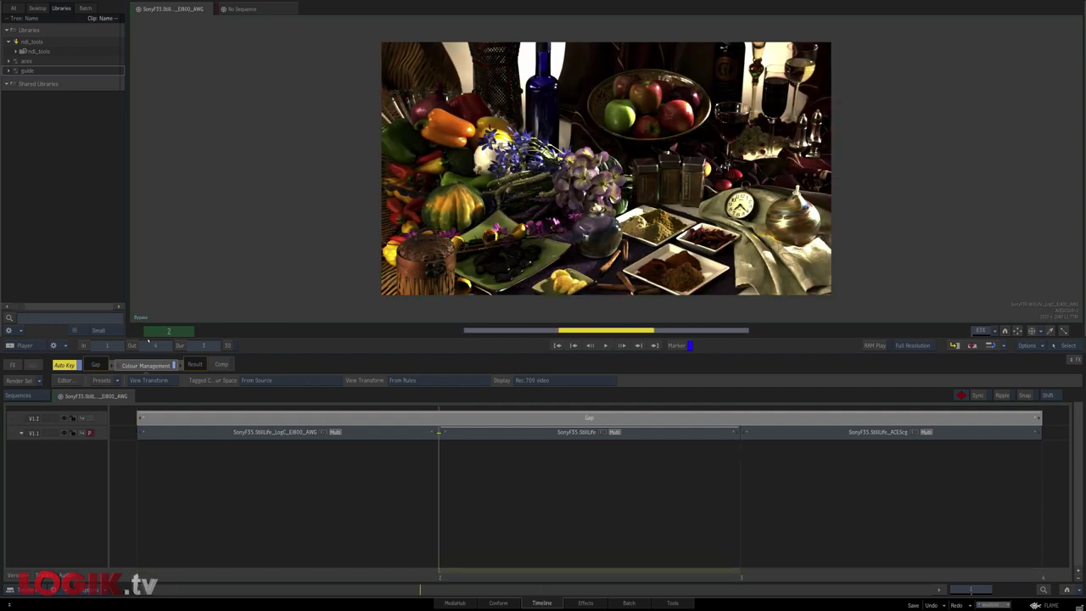
{"action": "key", "text": "Right"}
{"action": "key", "text": "Left"}
{"action": "key", "text": "Left"}
{"action": "key", "text": "Right"}
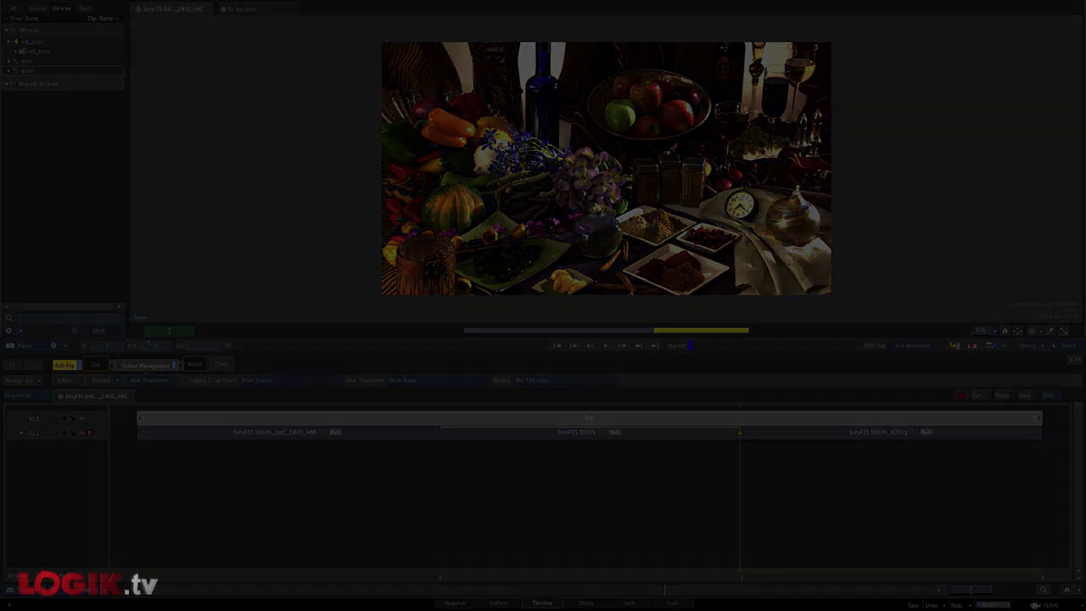